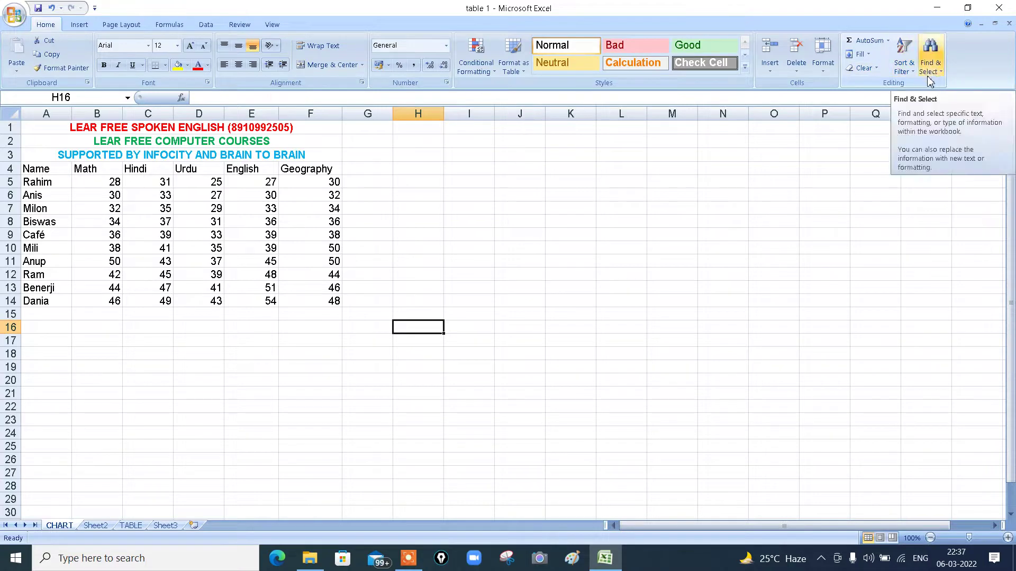
- Total the Geography marks in F5:F14 with AutoSum, and undo the inserted sum
click(639, 284)
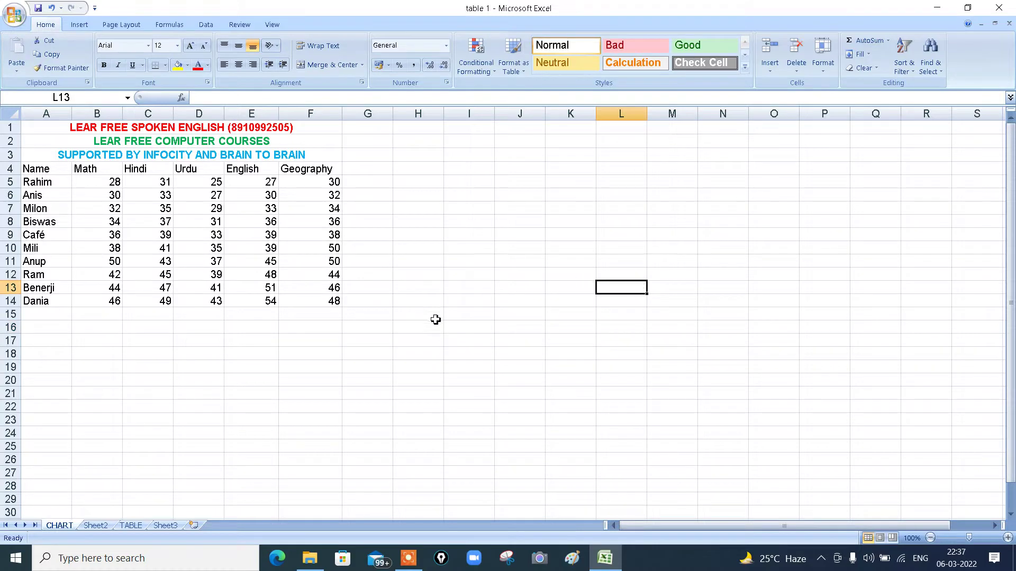
click(331, 182)
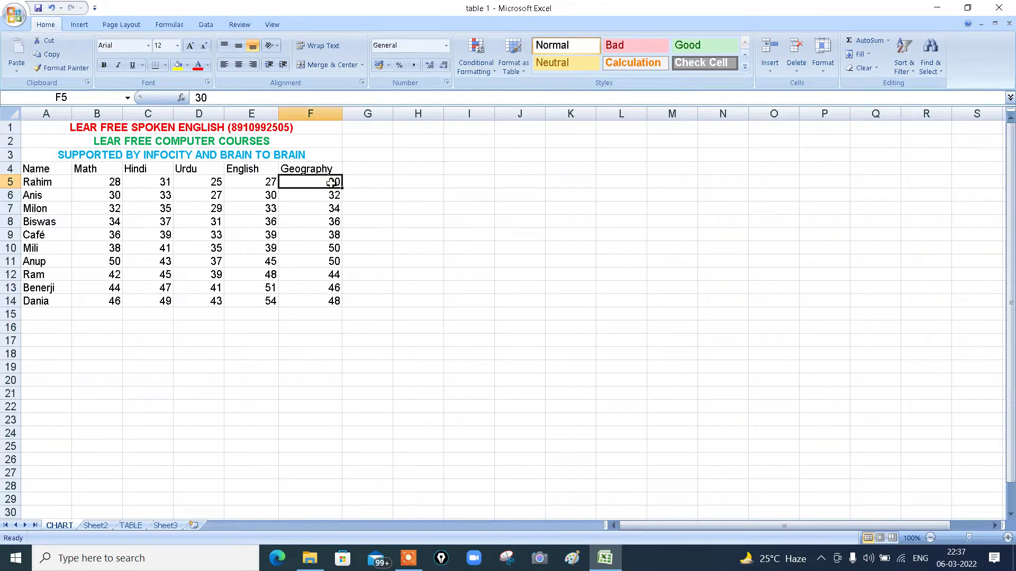
drag(331, 182, 323, 304)
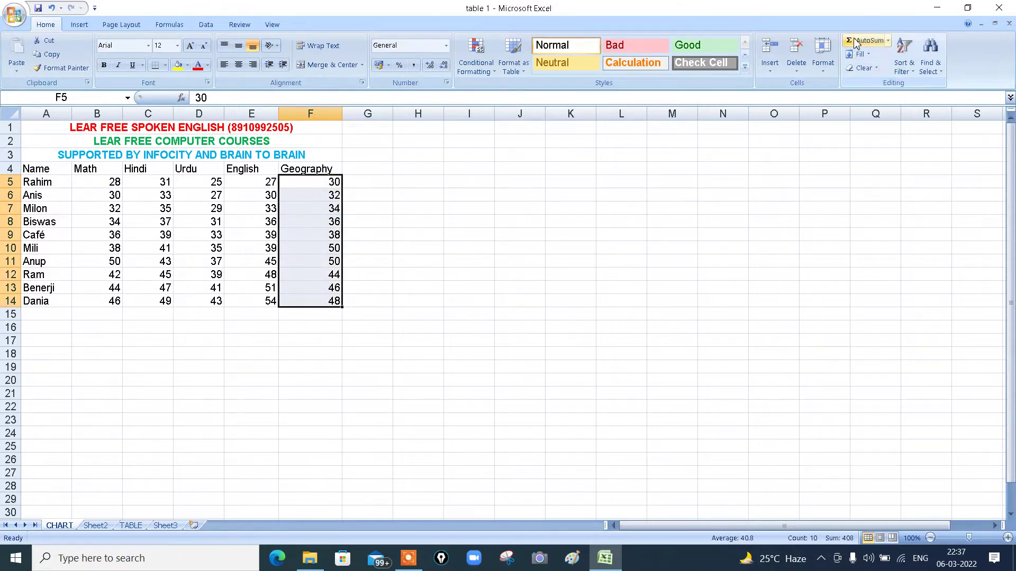
click(855, 41)
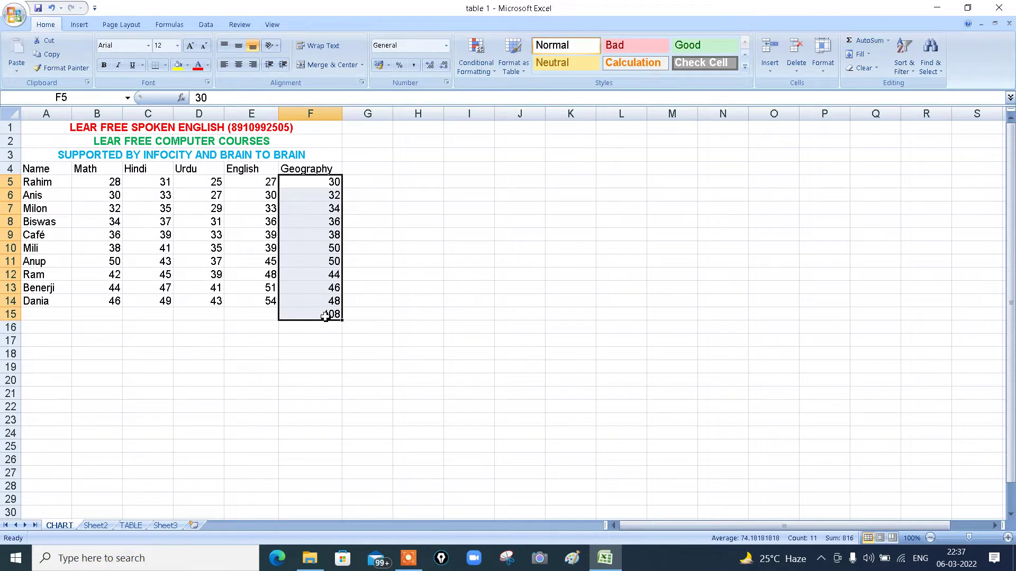
click(325, 317)
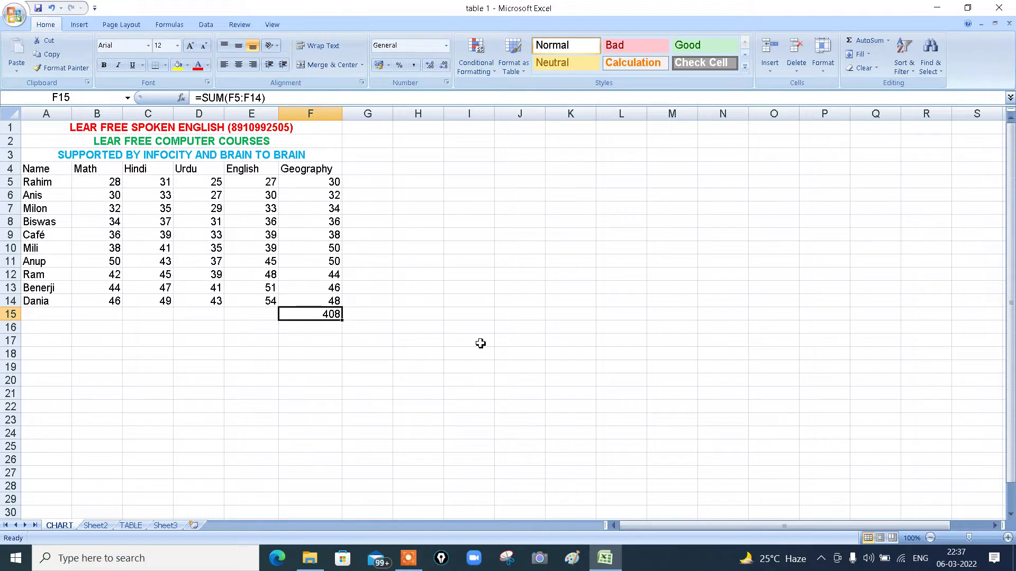
key(ctrl+z)
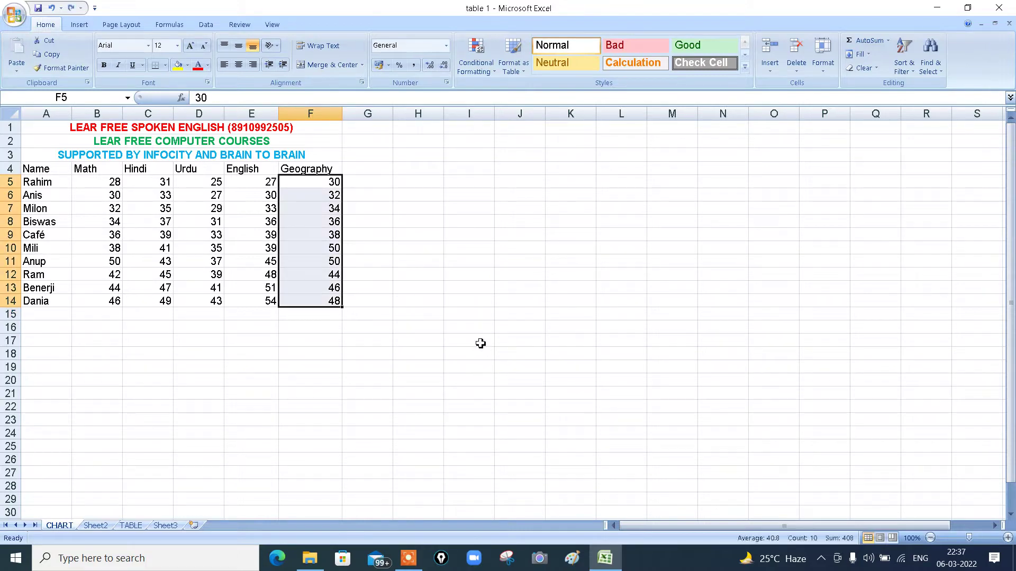
click(688, 340)
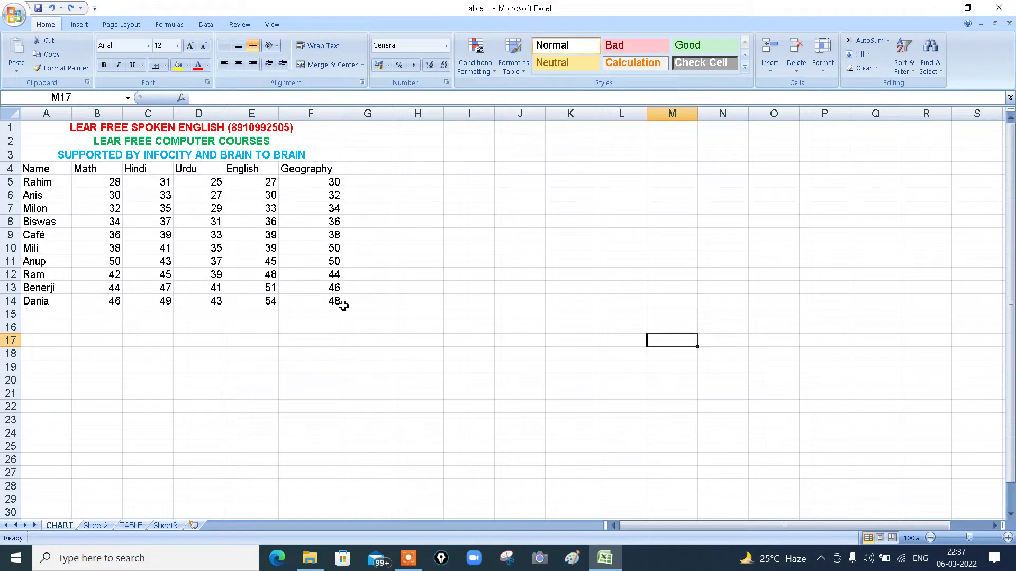
click(313, 275)
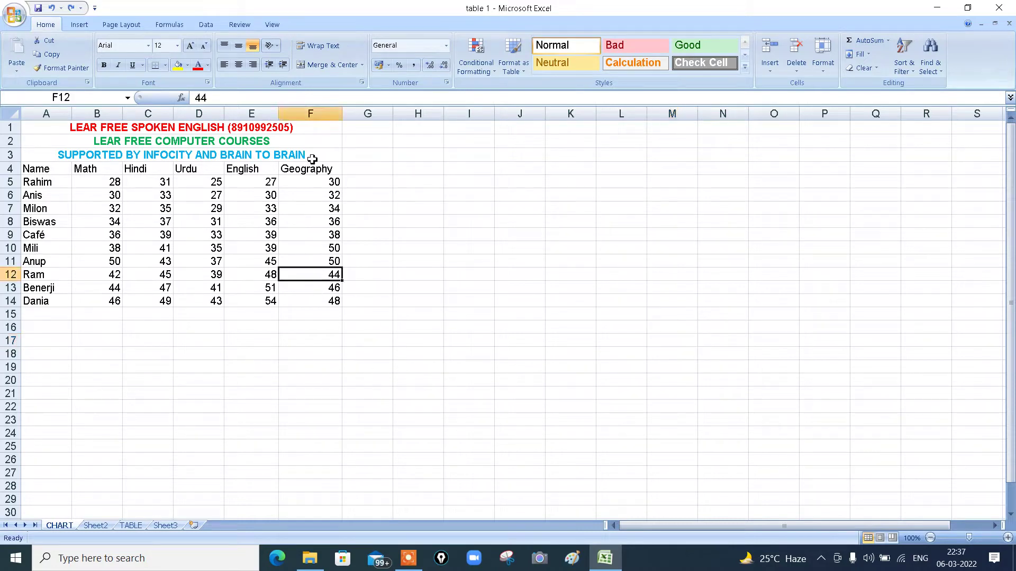
click(312, 113)
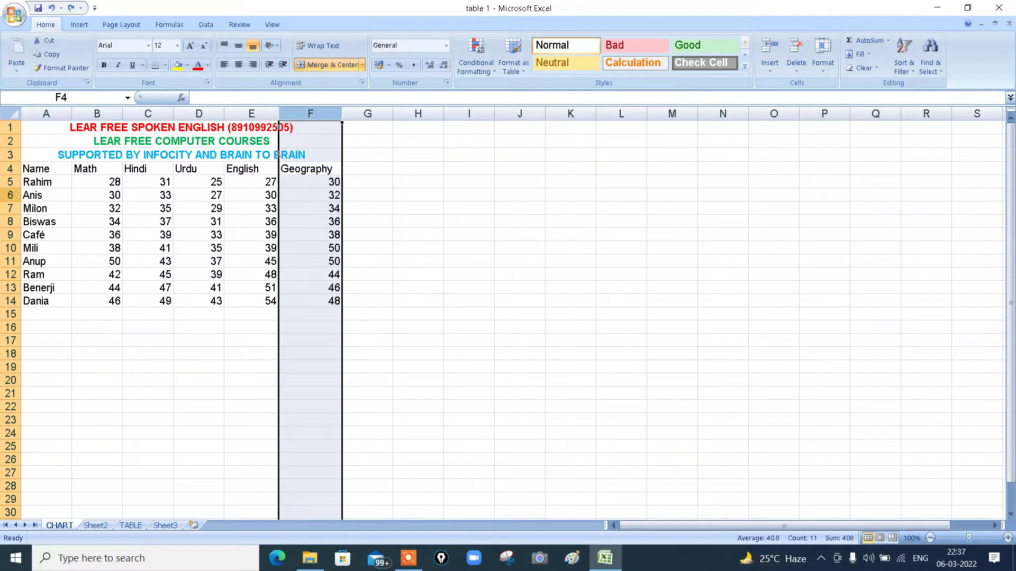
click(10, 195)
click(381, 292)
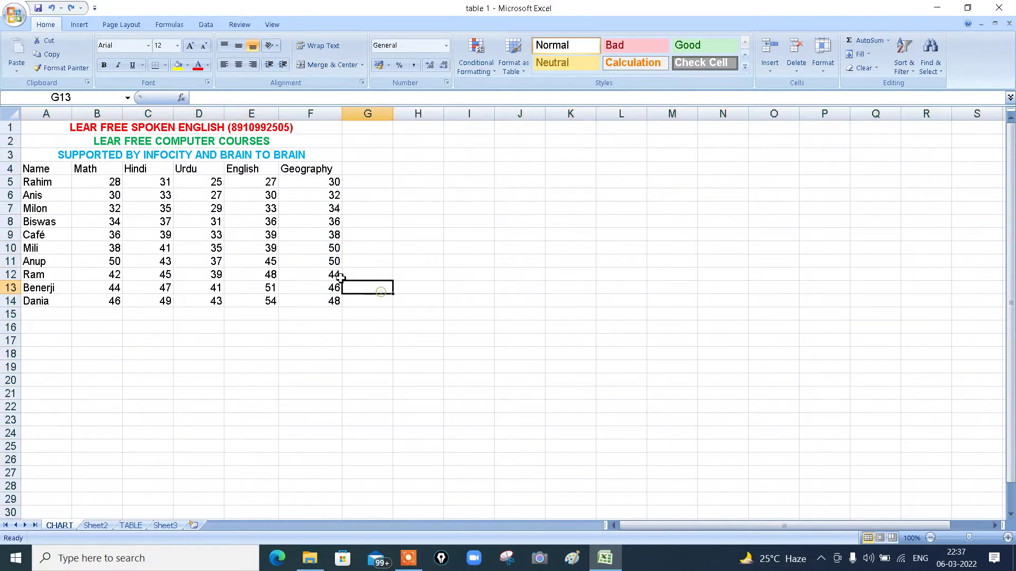
- Fill cell E8 in the English column downward from the cell above it
click(272, 226)
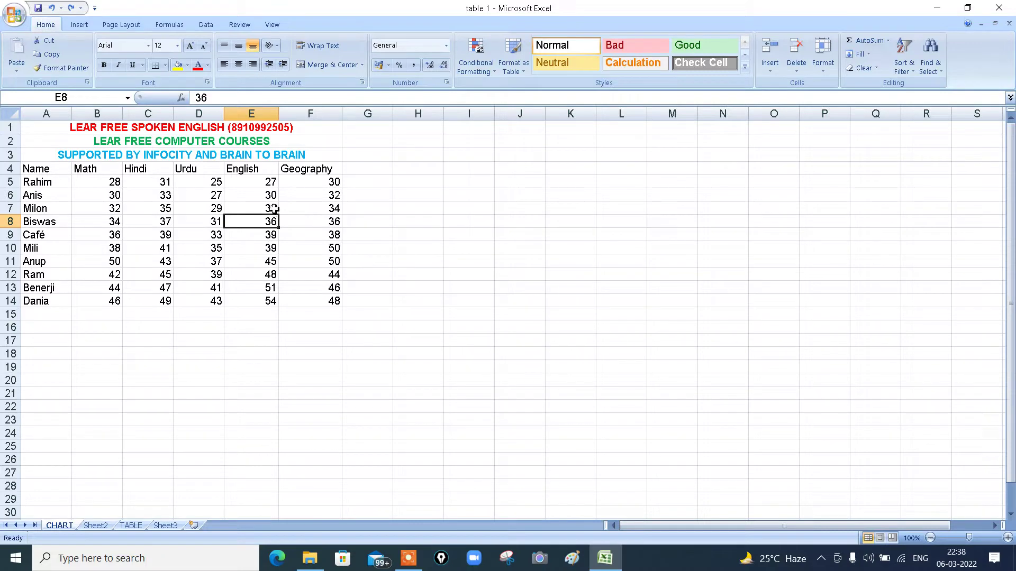
click(870, 55)
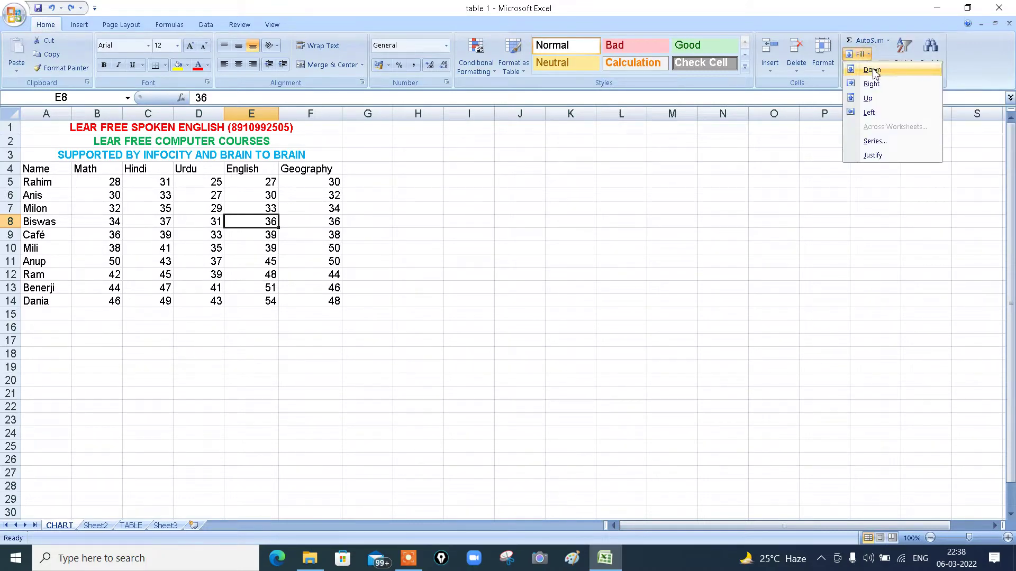
click(872, 70)
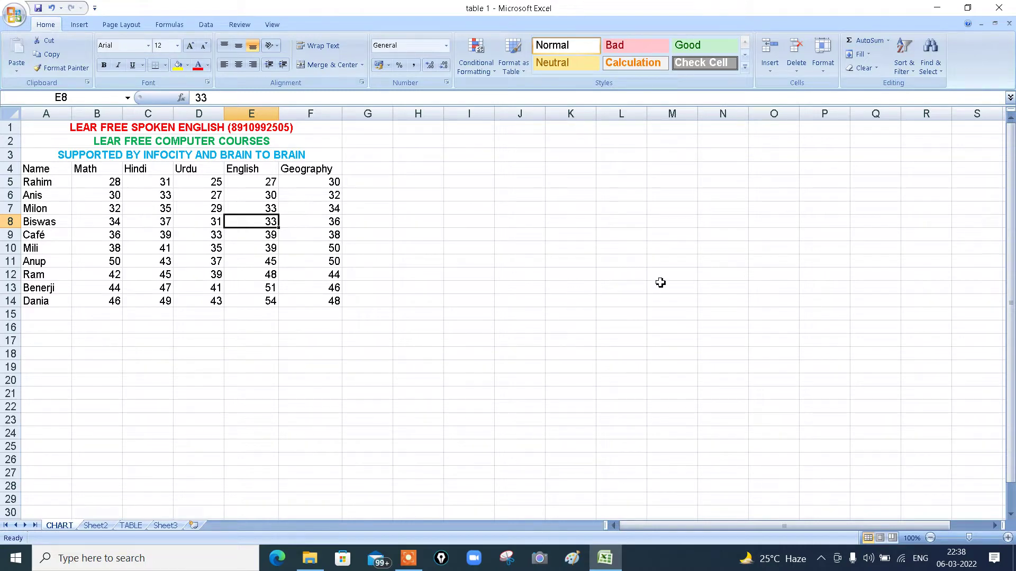
- Fill cell D9 in the Urdu column upward from the cell below it
click(869, 54)
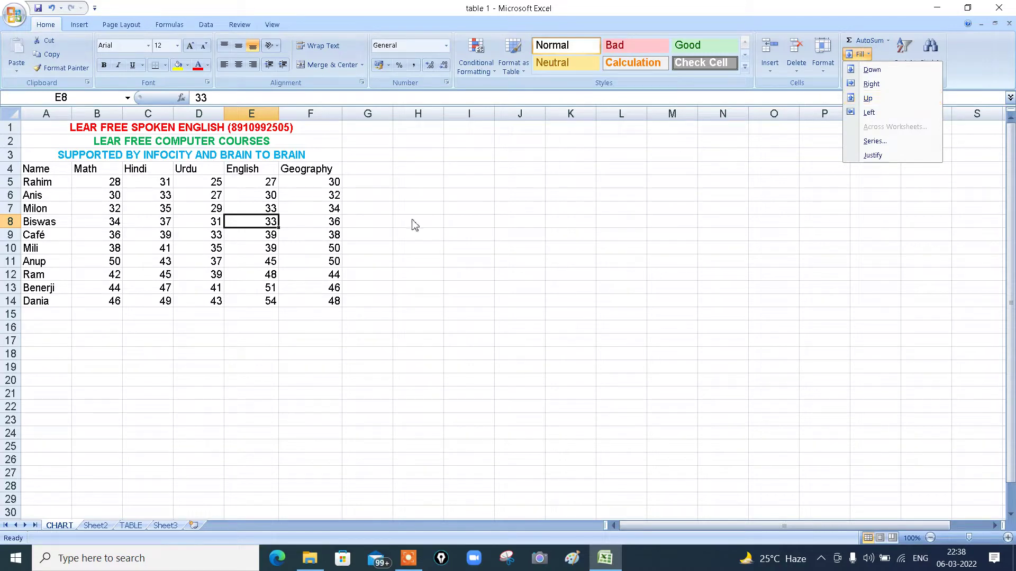
click(216, 234)
click(216, 235)
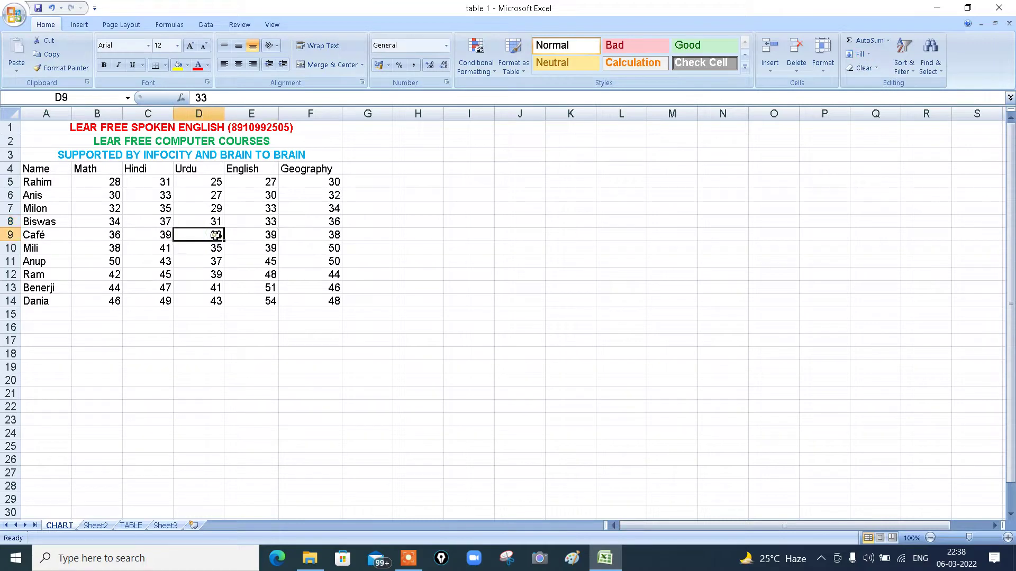
click(870, 55)
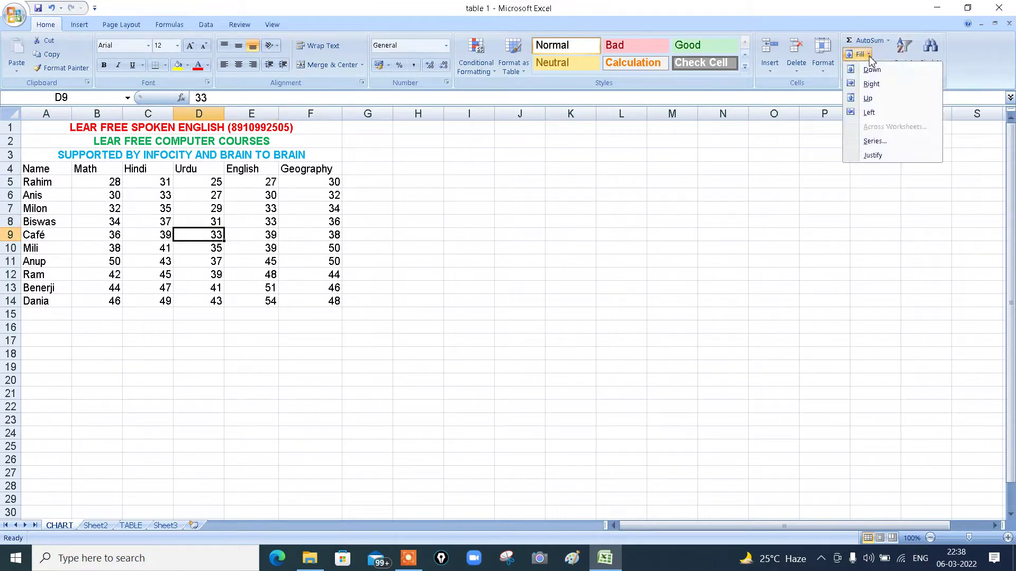
click(870, 99)
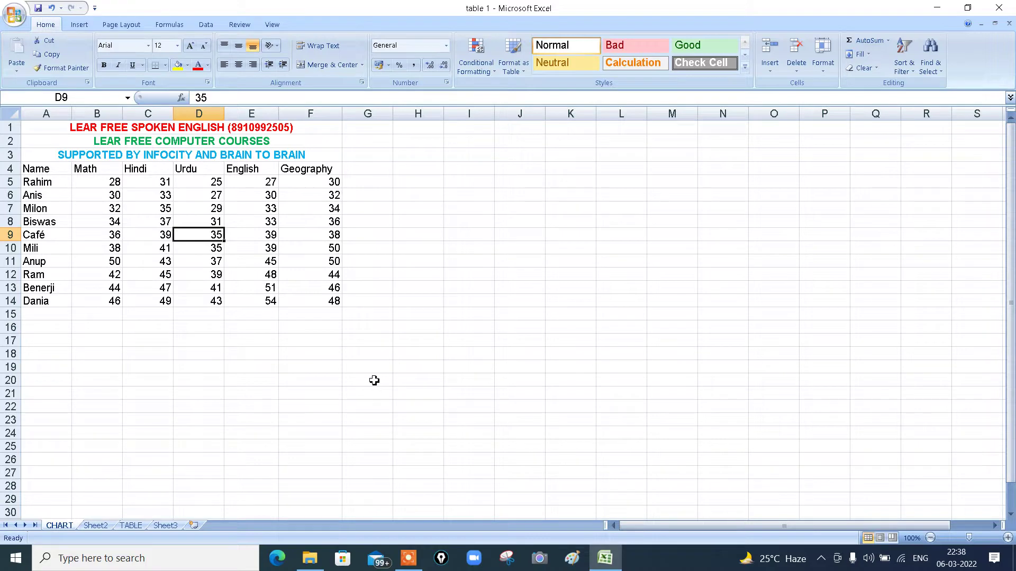
click(870, 57)
click(782, 193)
click(864, 68)
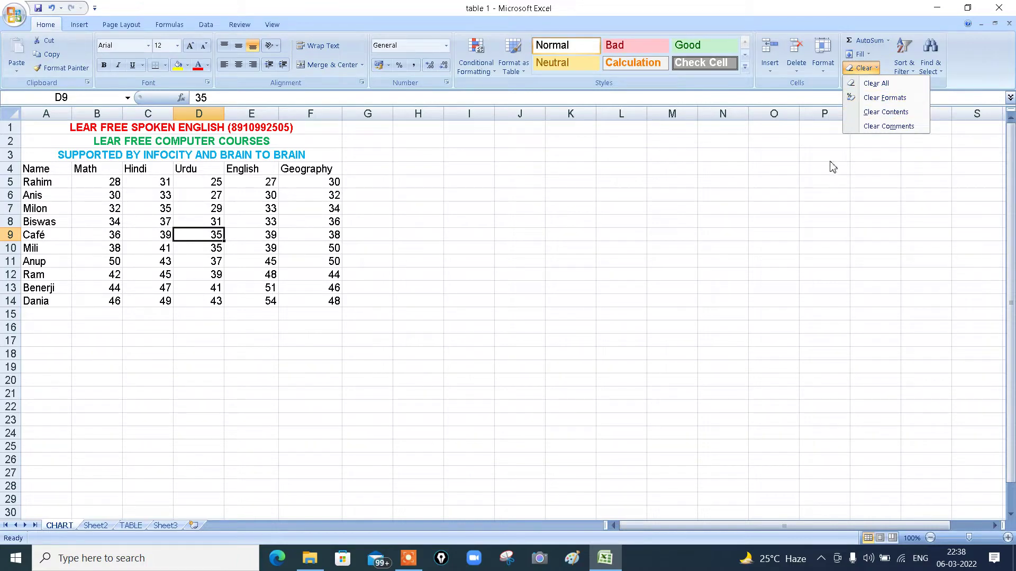
click(634, 256)
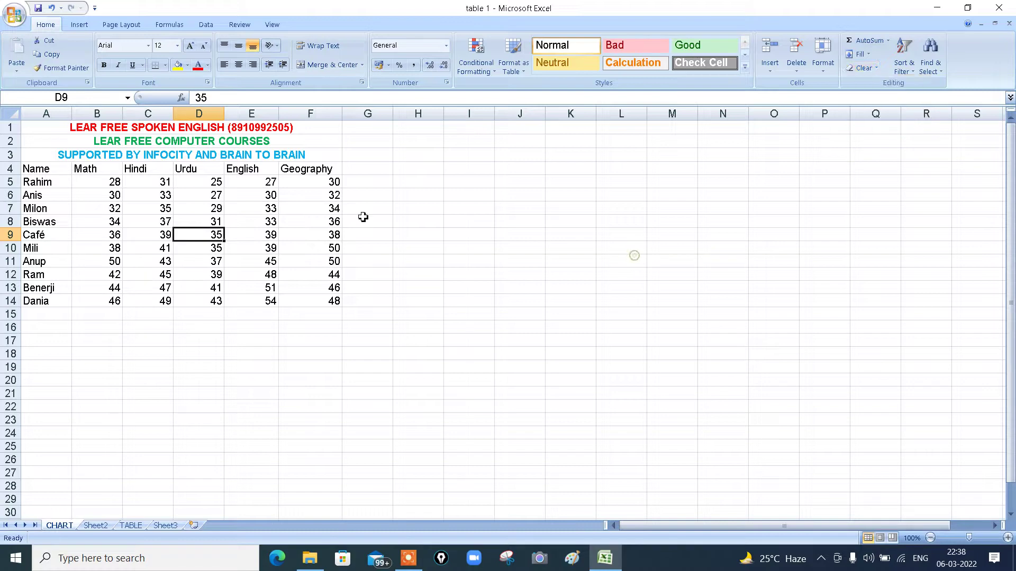
- Give cell E8 red text on a yellow fill, and make cell C8 bold
click(267, 224)
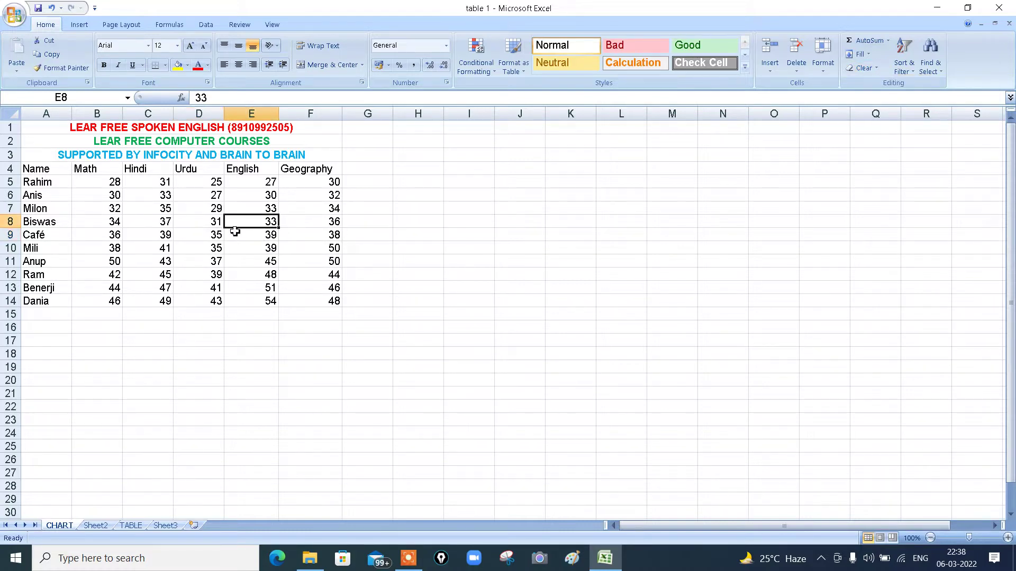
click(198, 65)
click(178, 65)
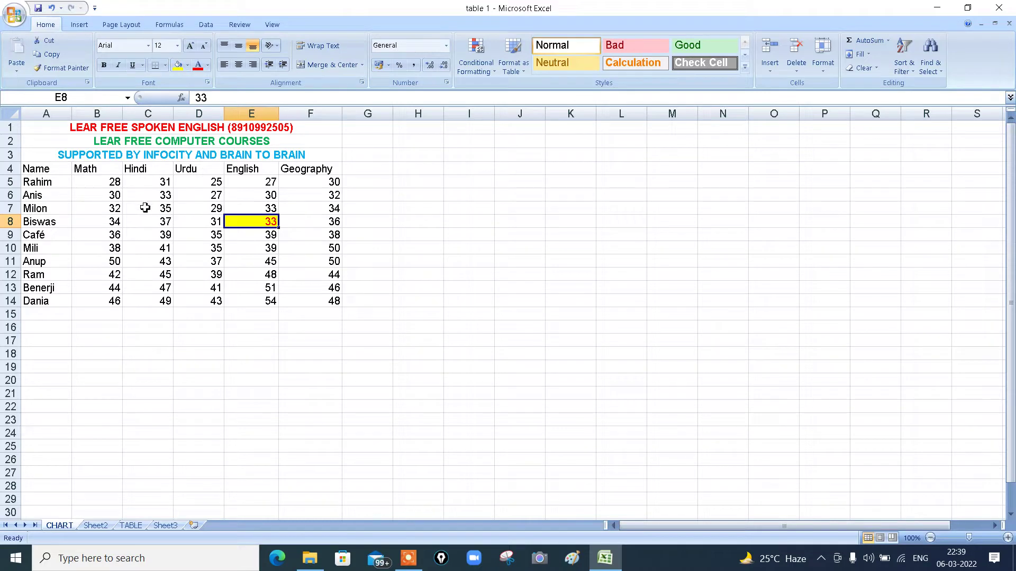
click(150, 224)
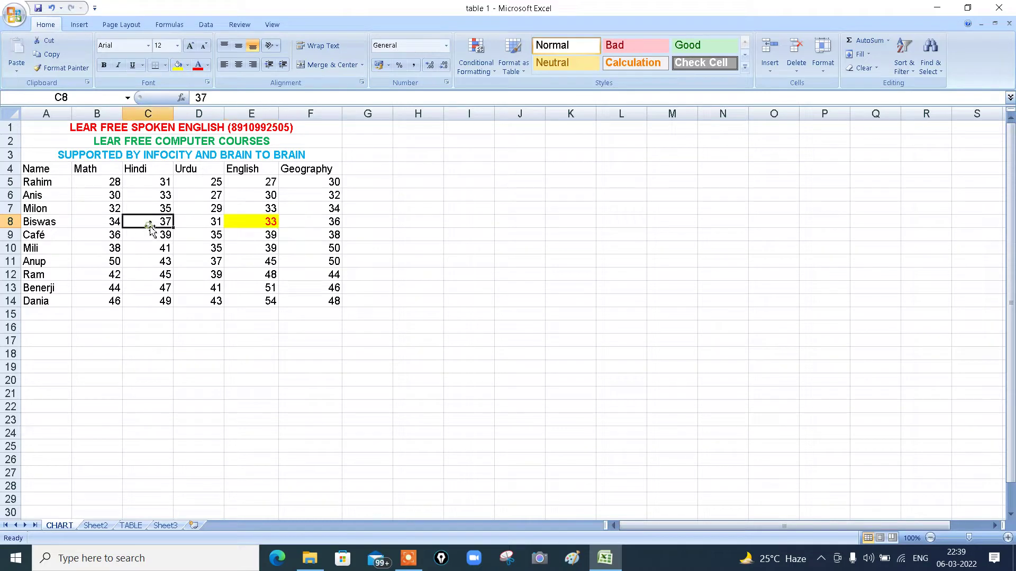
click(104, 65)
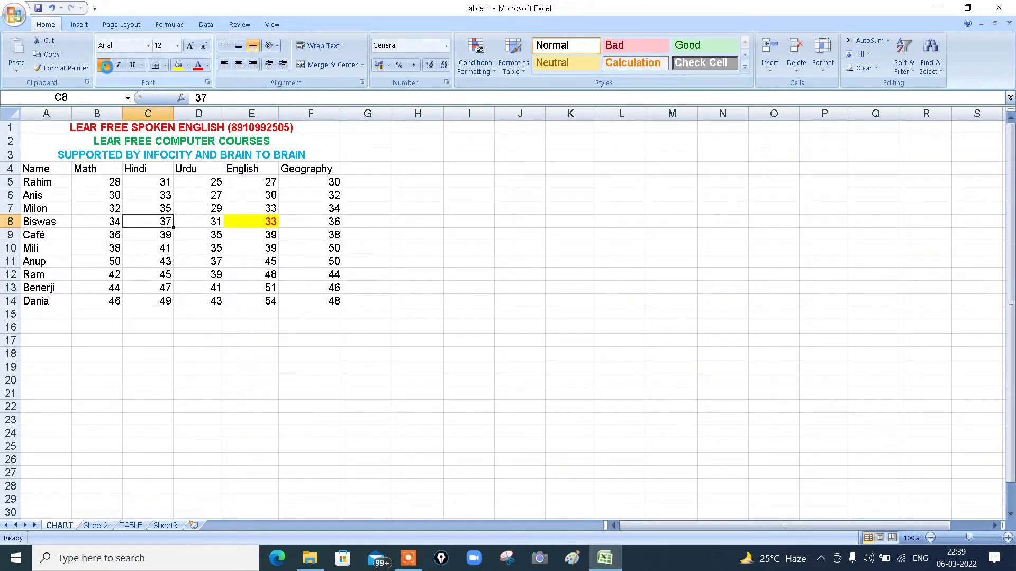
- Format cell D10 in the Urdu column as underlined, bold and red text
click(217, 253)
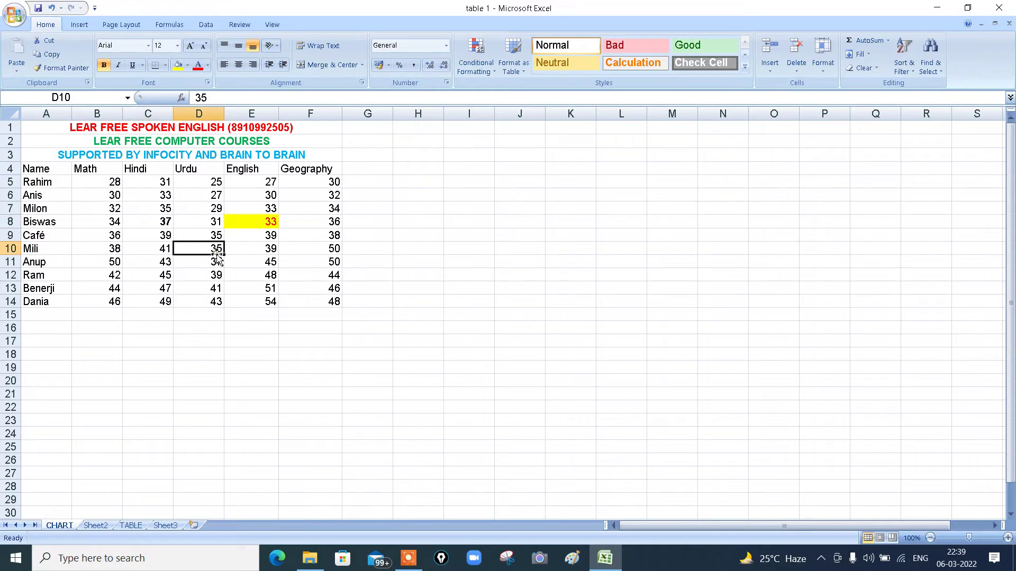
click(133, 65)
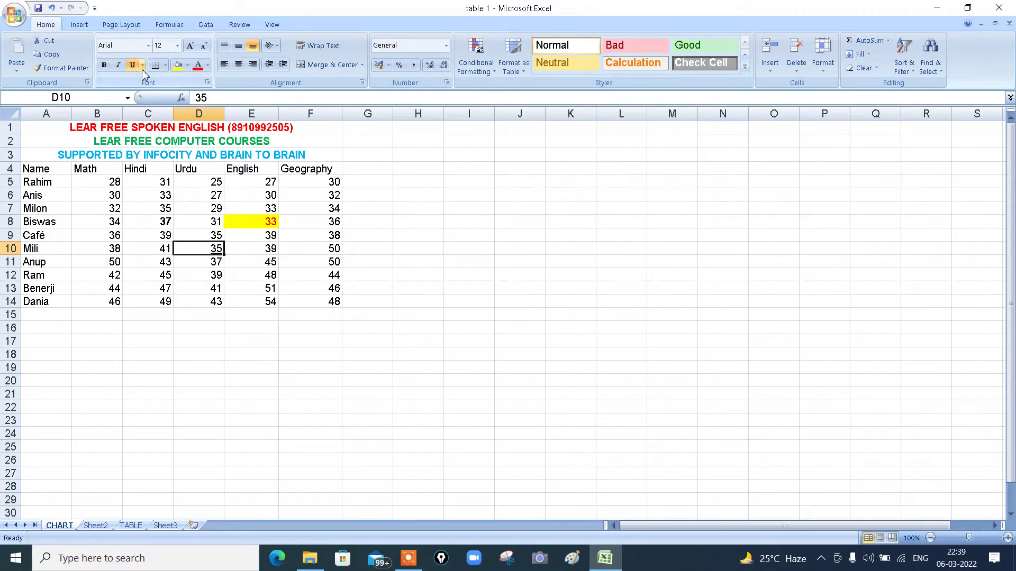
click(104, 66)
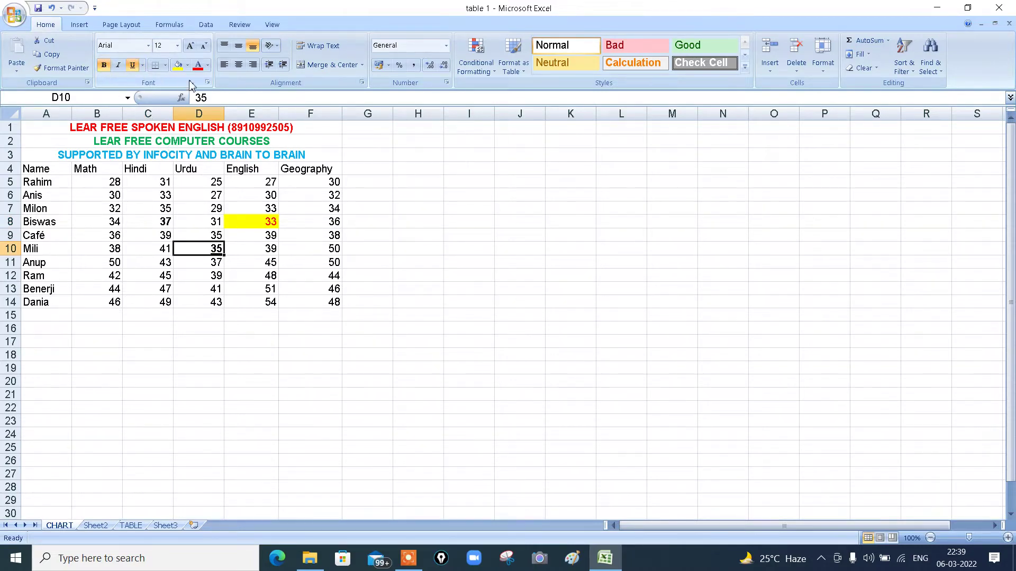
click(207, 66)
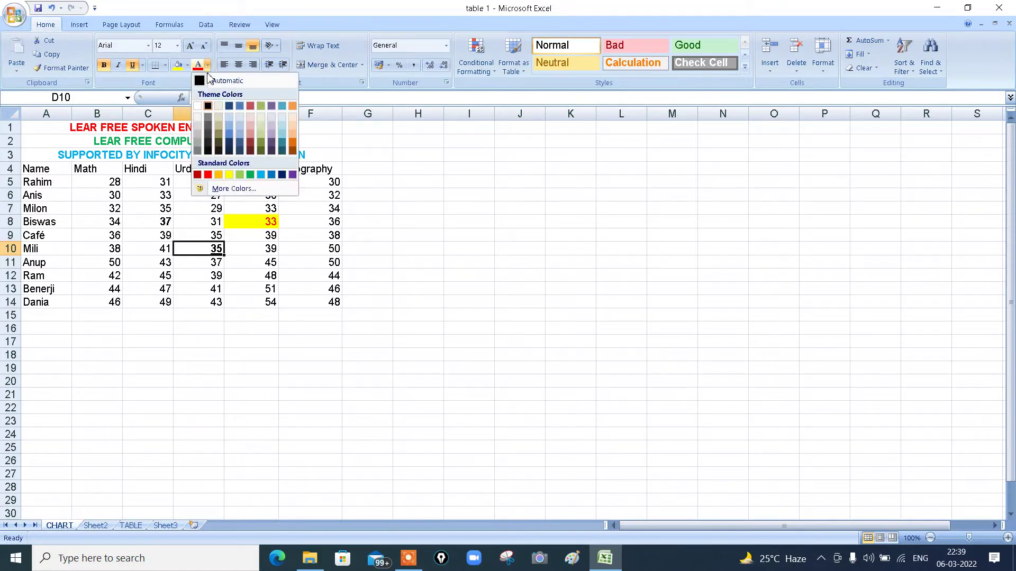
click(209, 176)
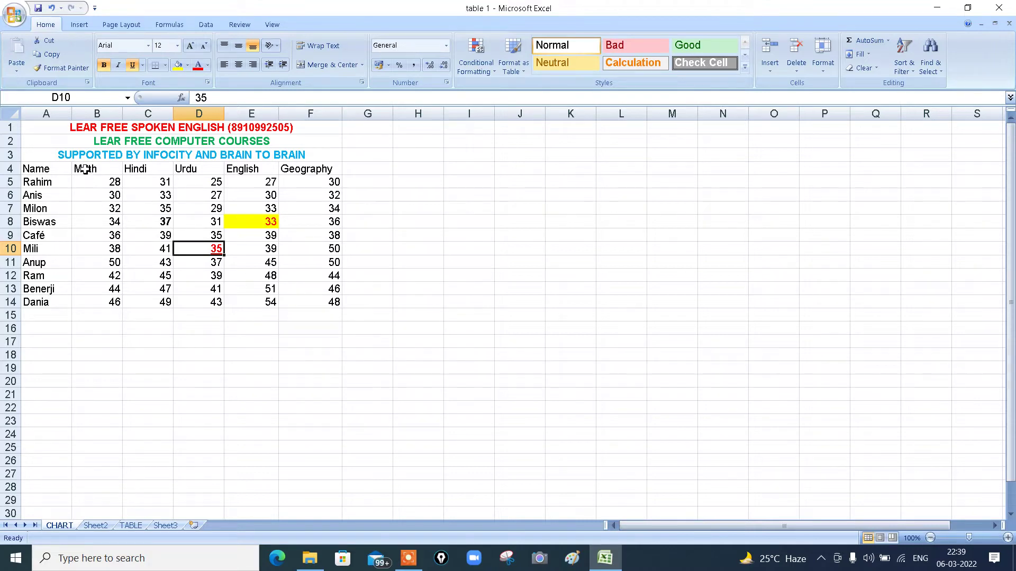
- Clear everything from the subject headings and marks in B4:F14, and undo the clearing
drag(85, 168, 306, 296)
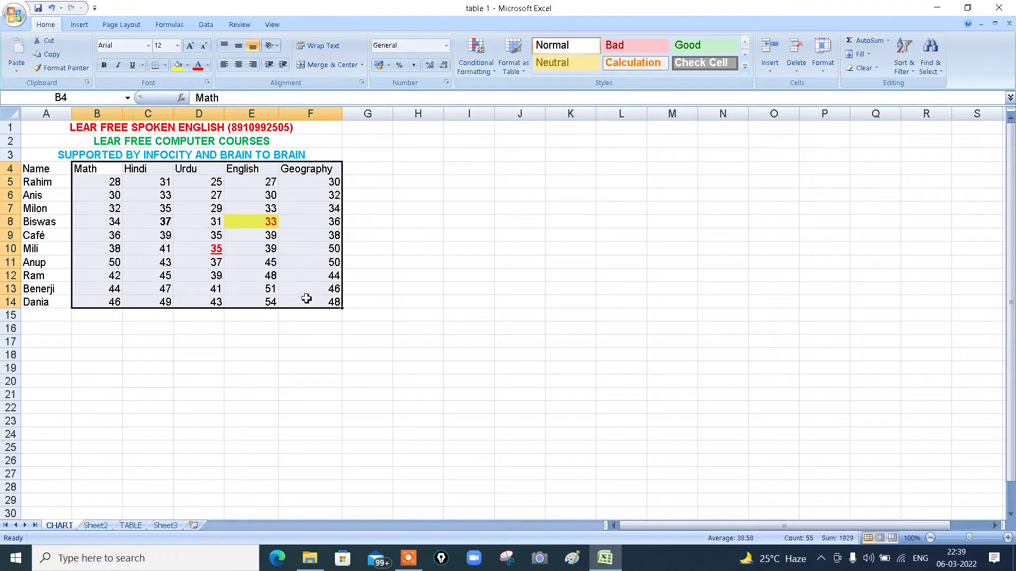
click(876, 72)
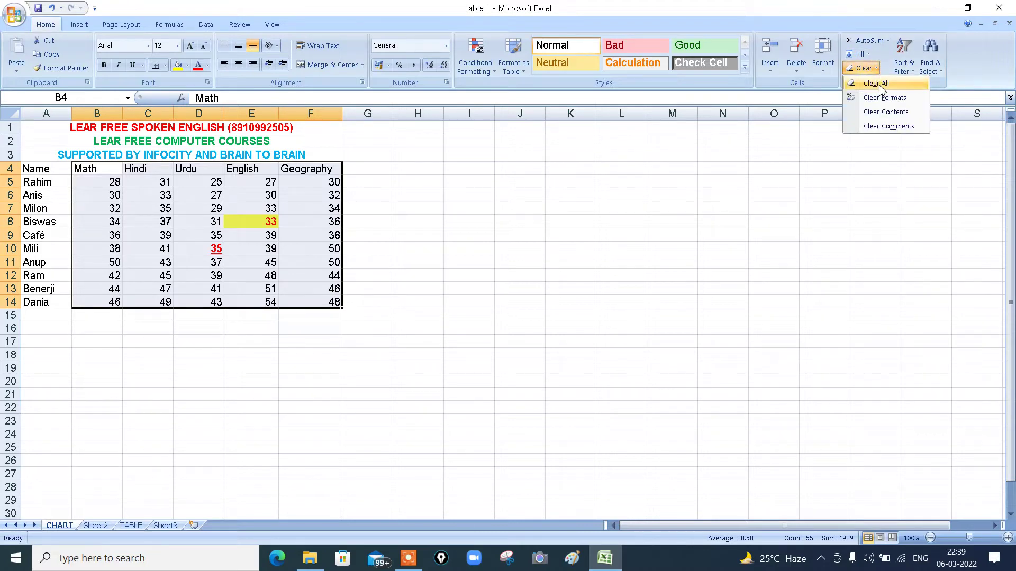
click(881, 88)
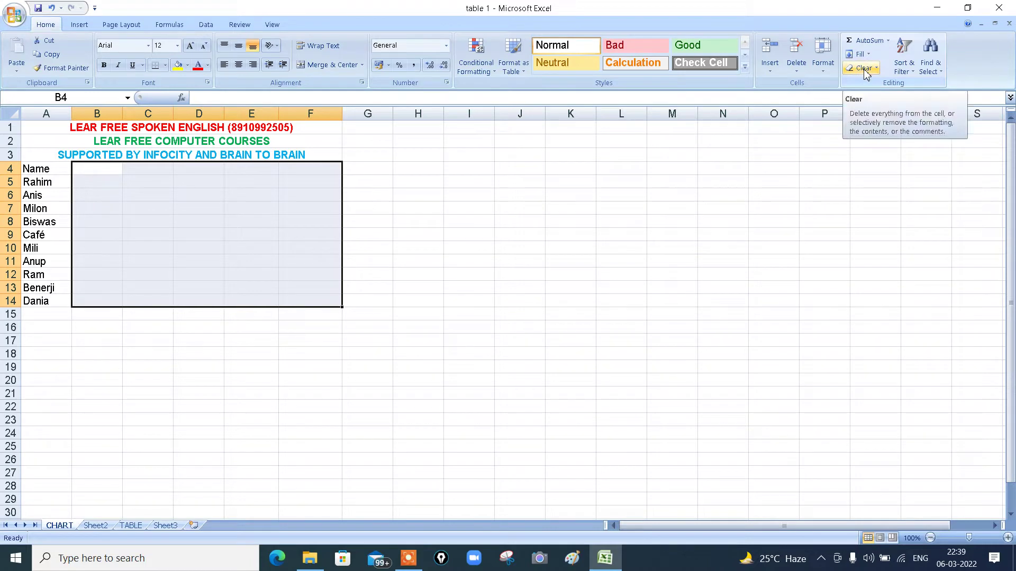
key(ctrl+z)
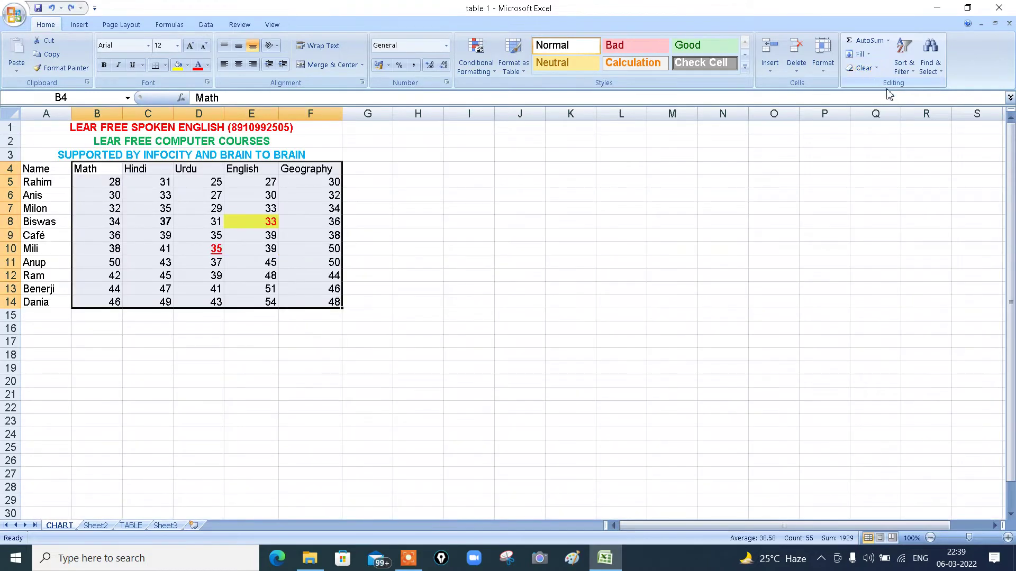
- Clear only the formatting from the subject headings and marks in B4:F14
click(877, 72)
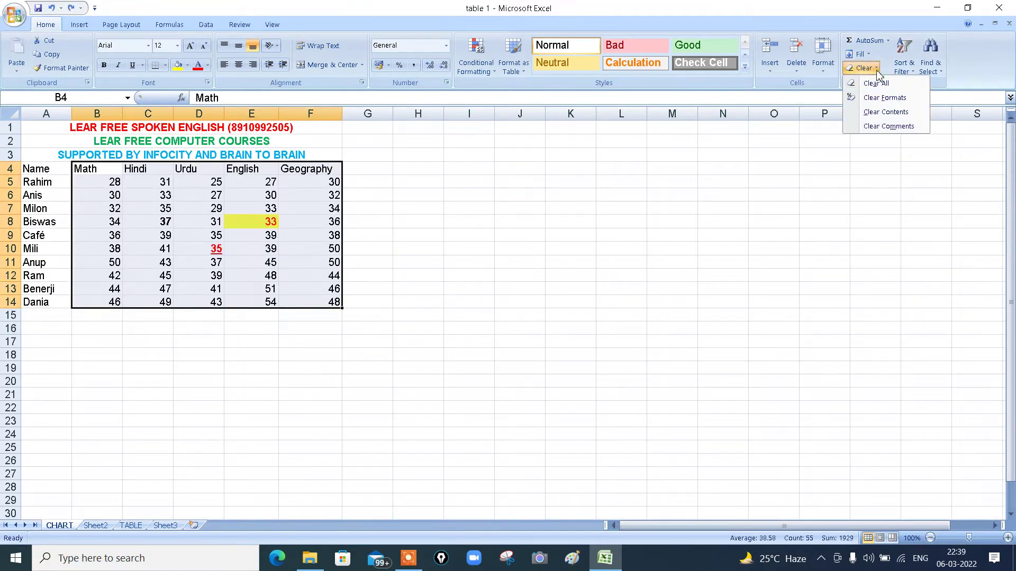
click(883, 99)
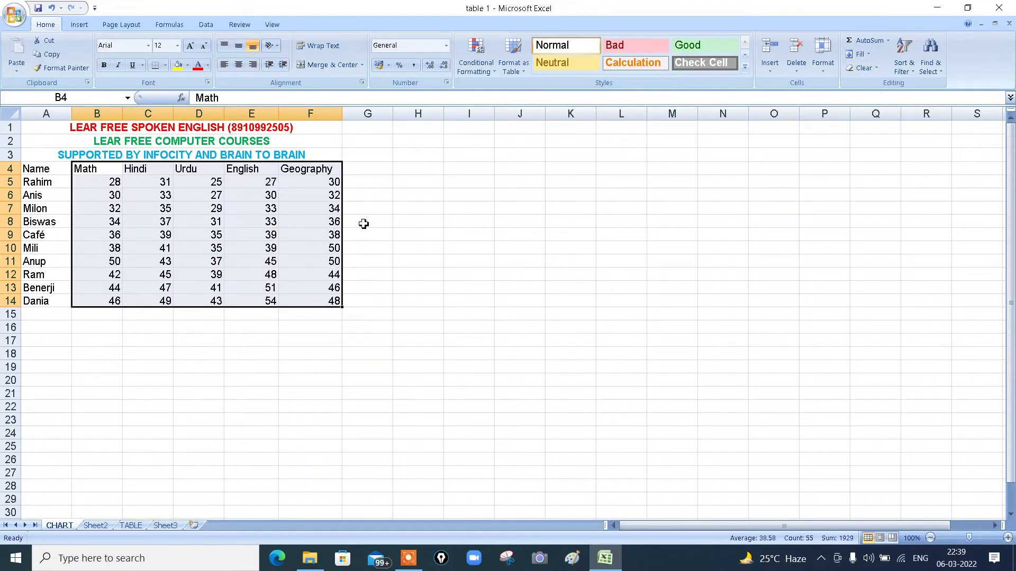
- Clear only the contents of the subject headings and marks in B4:F14, and undo the clearing
click(877, 69)
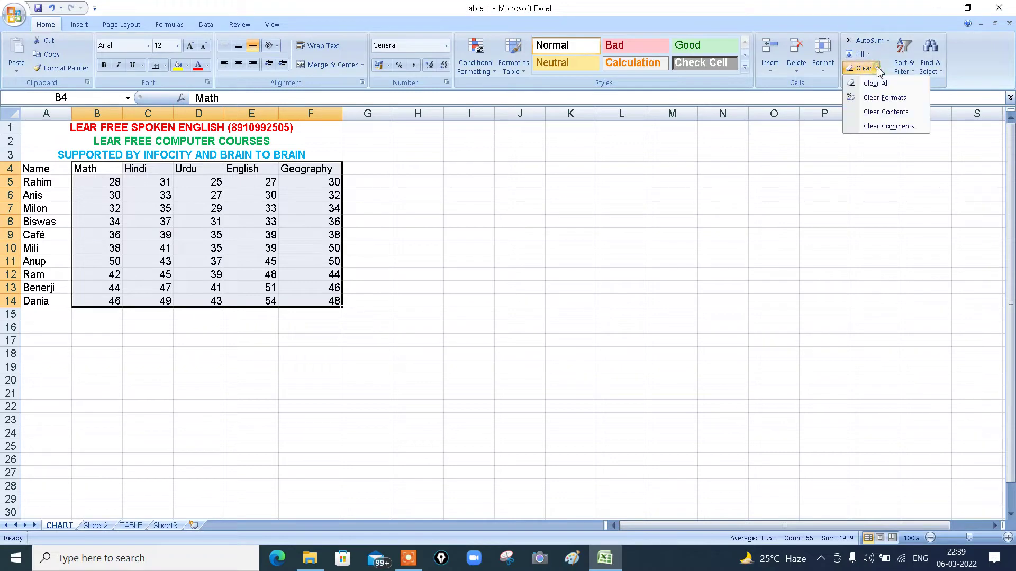
click(887, 112)
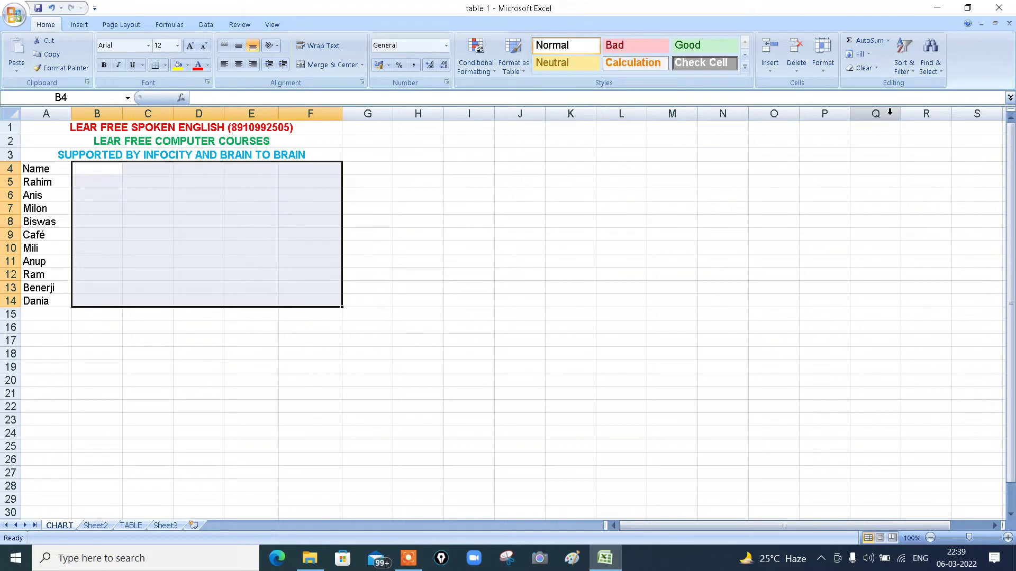
key(ctrl+z)
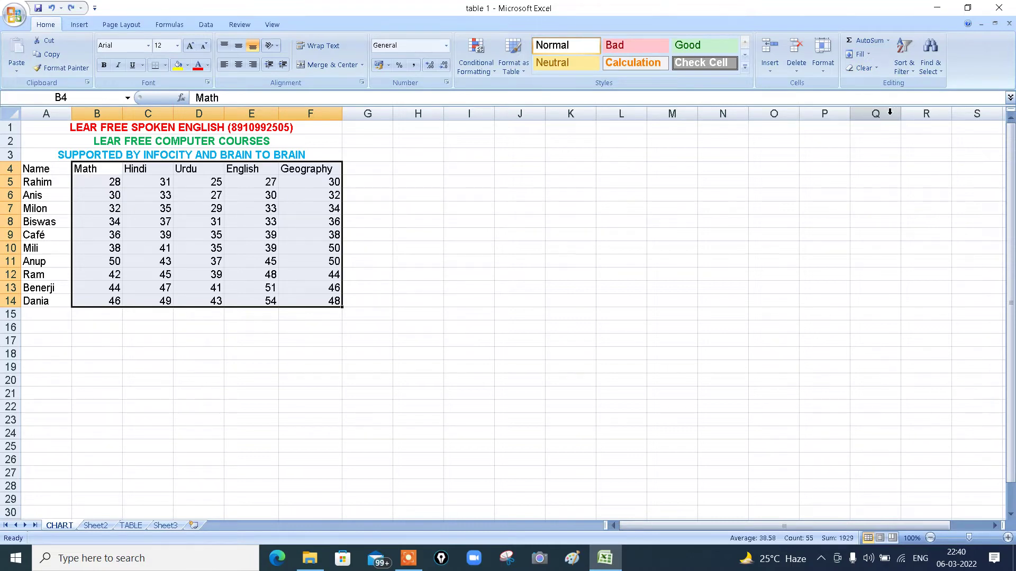
click(876, 68)
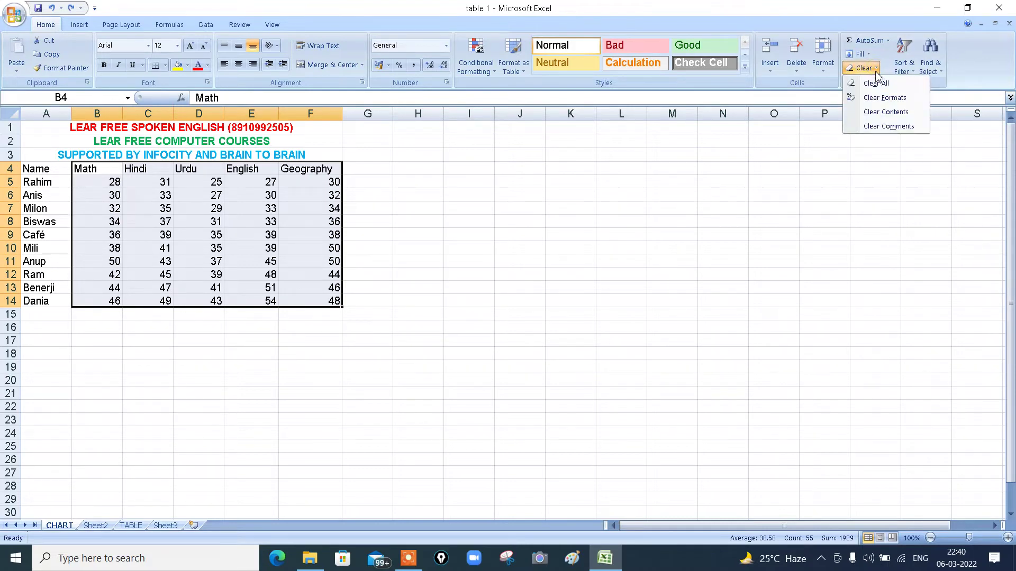
click(518, 315)
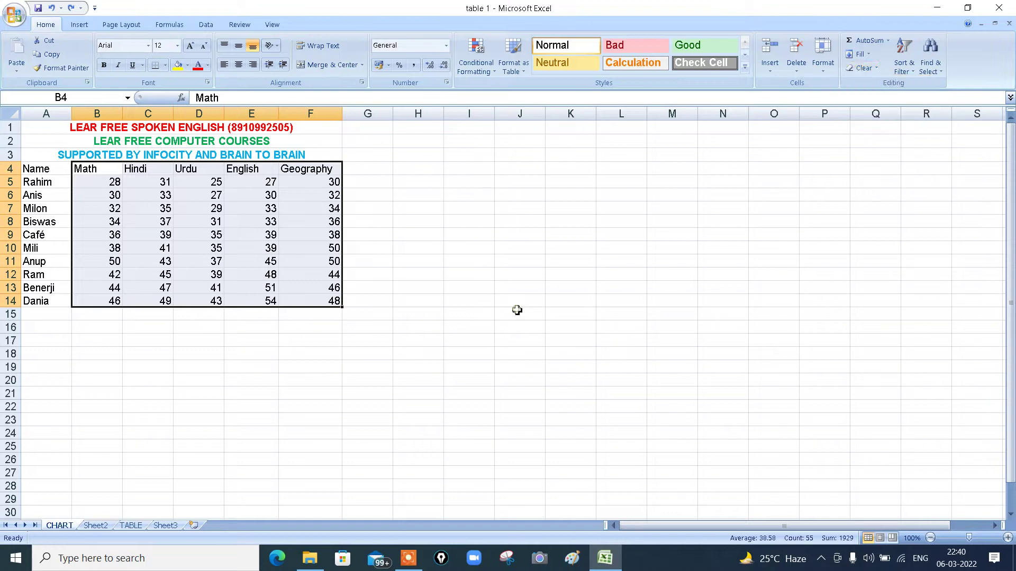
- Add the comment "please check the value" to the Geography mark in cell F14, and view it
click(327, 302)
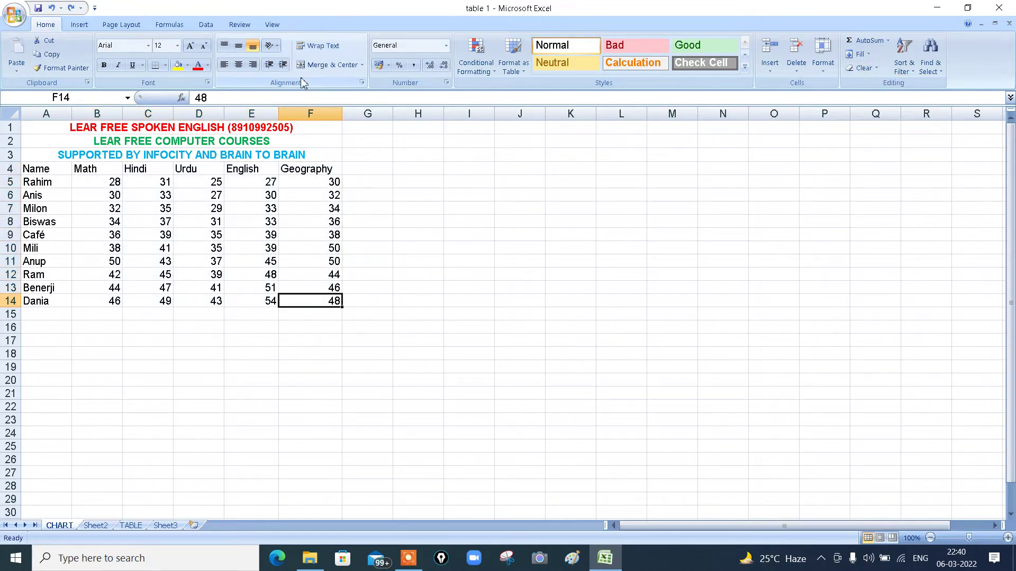
click(236, 24)
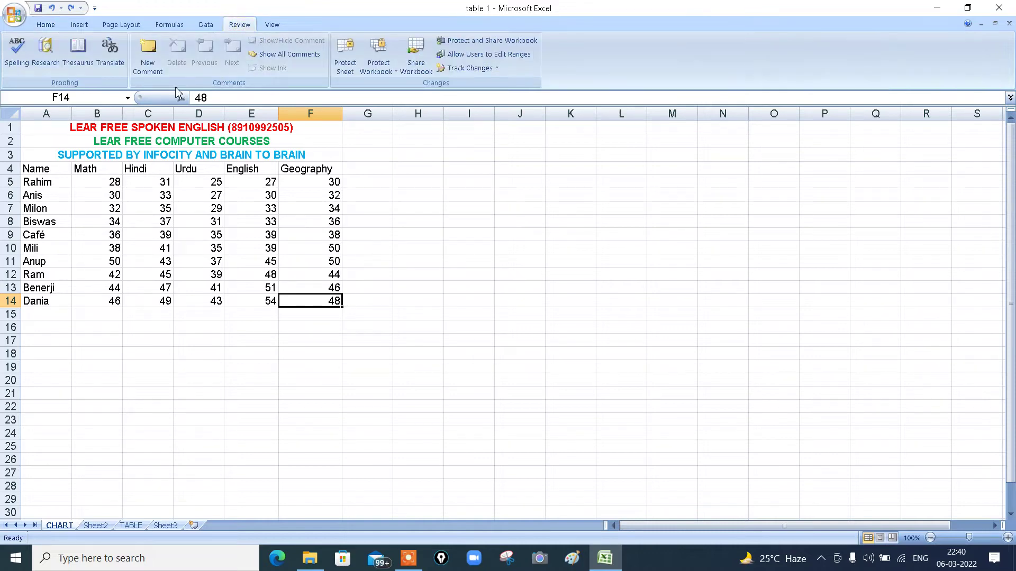
click(148, 53)
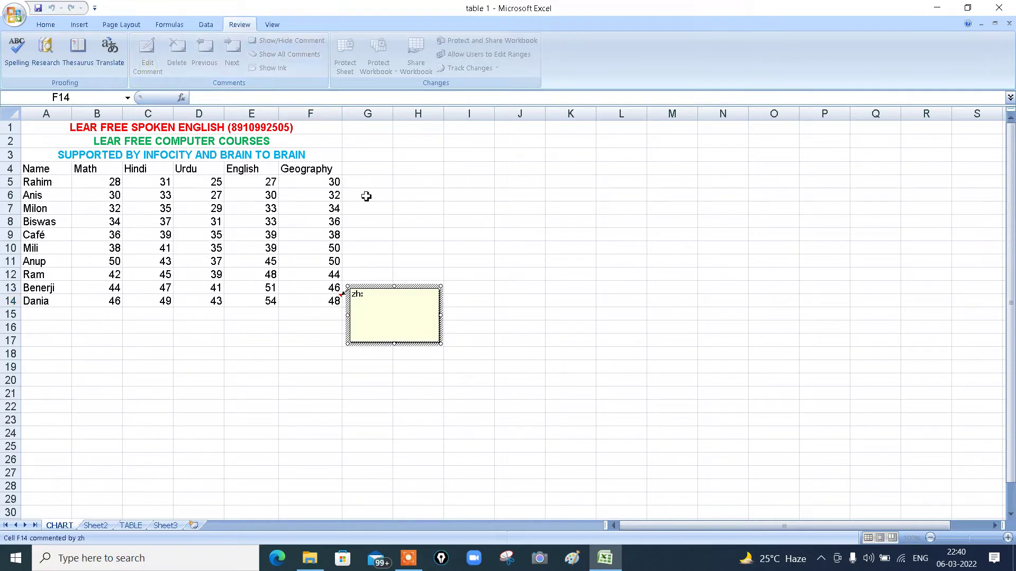
text(pl)
text(ease check the value)
click(480, 400)
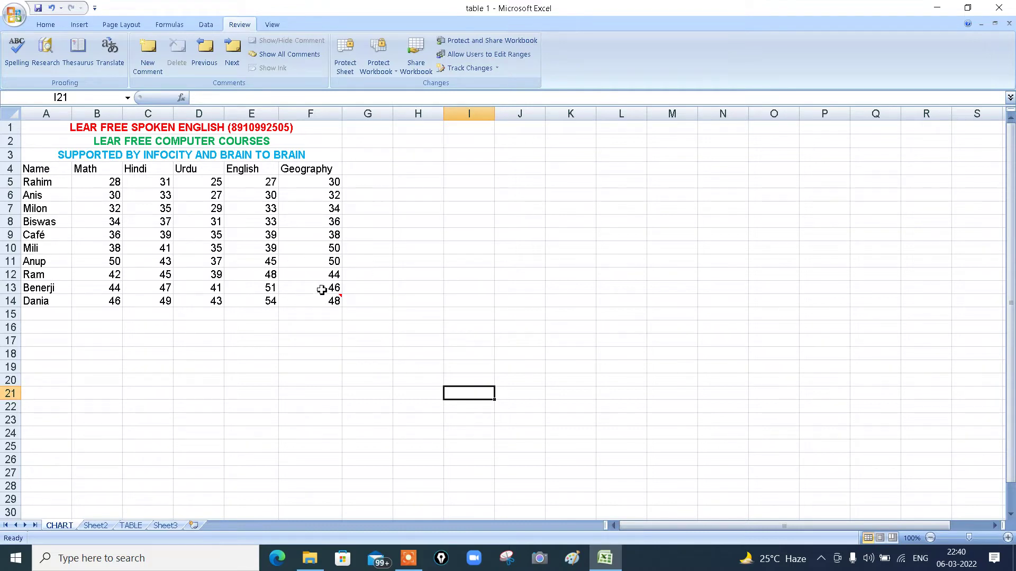
mouse_move(339, 301)
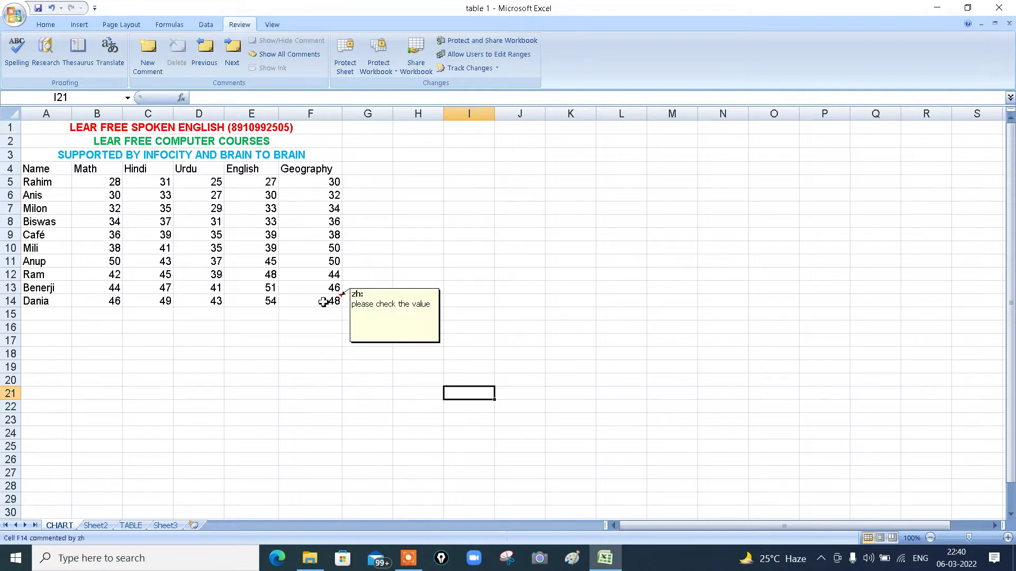
click(324, 306)
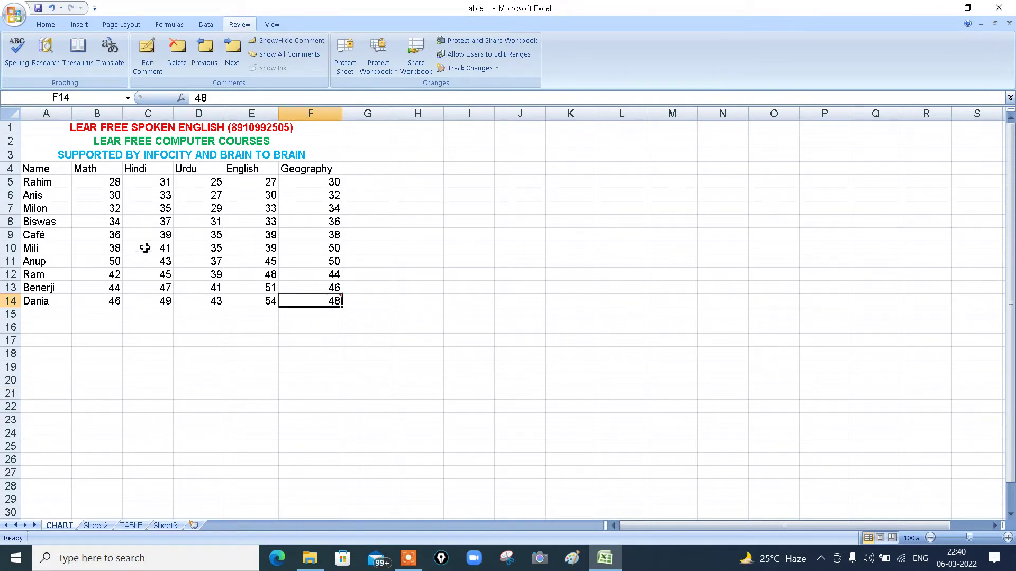
- Add a short comment starting with "please" to the Hindi mark in cell C10
click(145, 248)
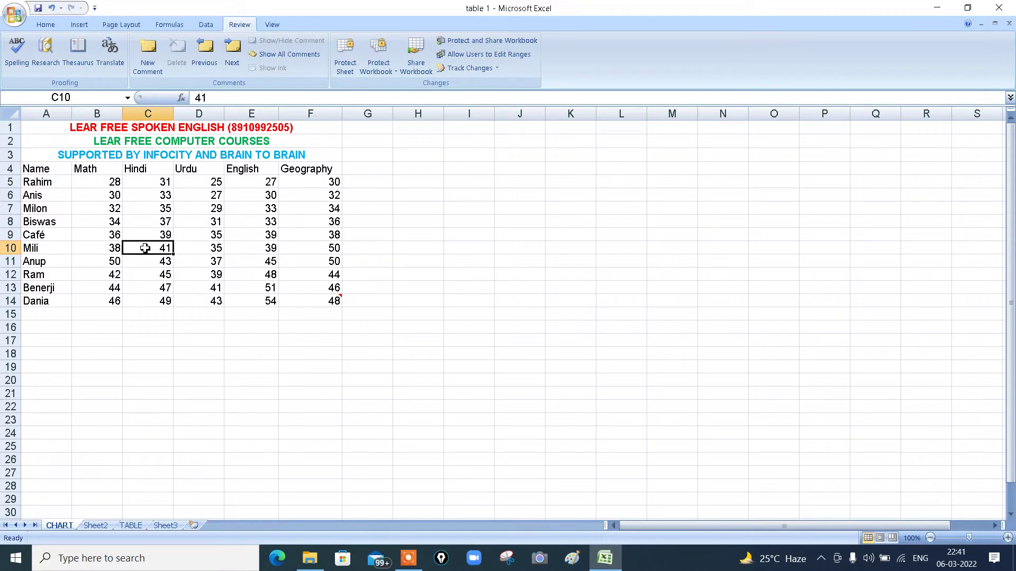
click(148, 48)
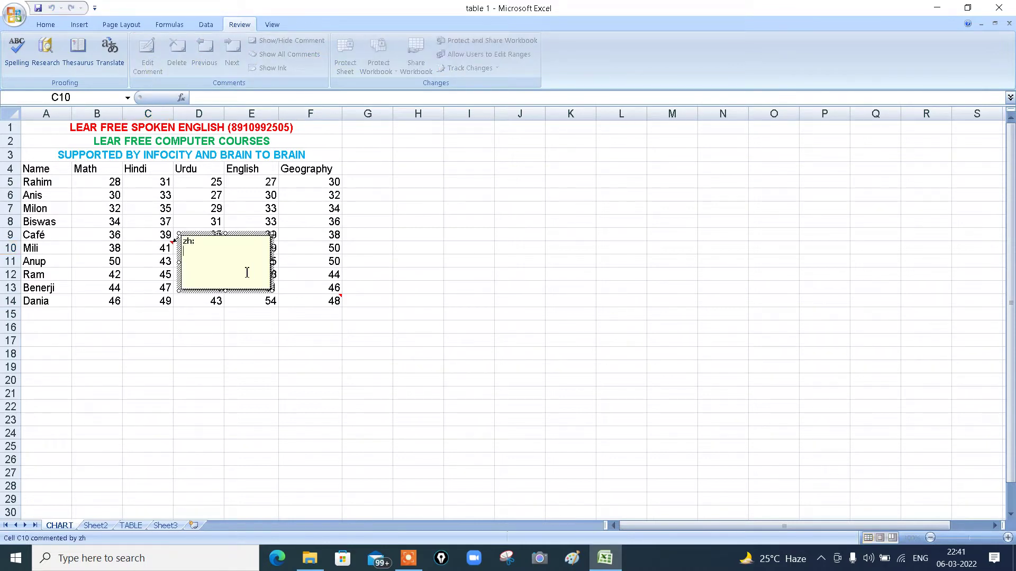
text(please)
key(BackSpace)
text(mat)
key(BackSpace)
key(BackSpace)
click(334, 366)
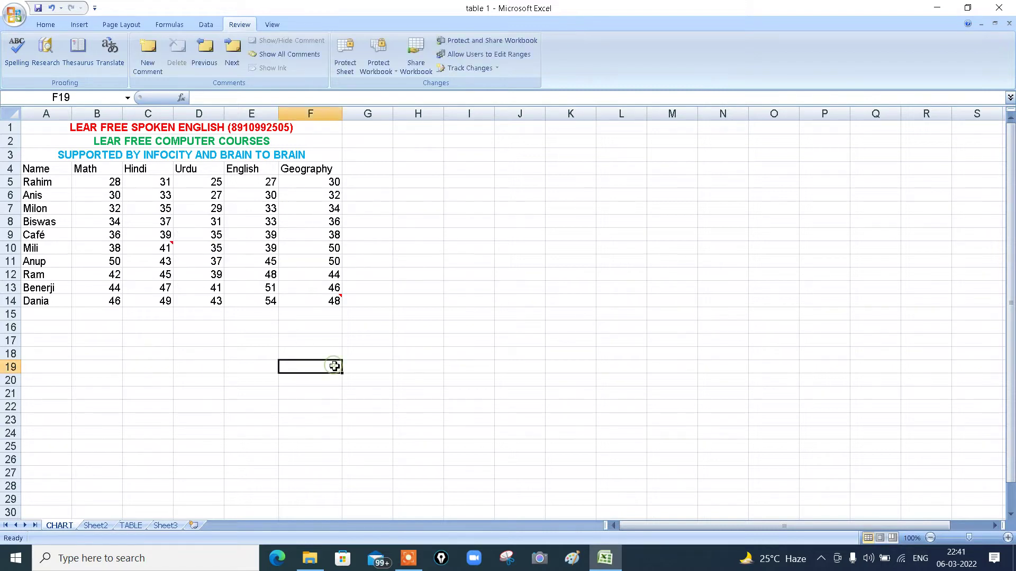
- View the comment on cell F14, and try to clear comments with Geography cell F5 selected
click(321, 297)
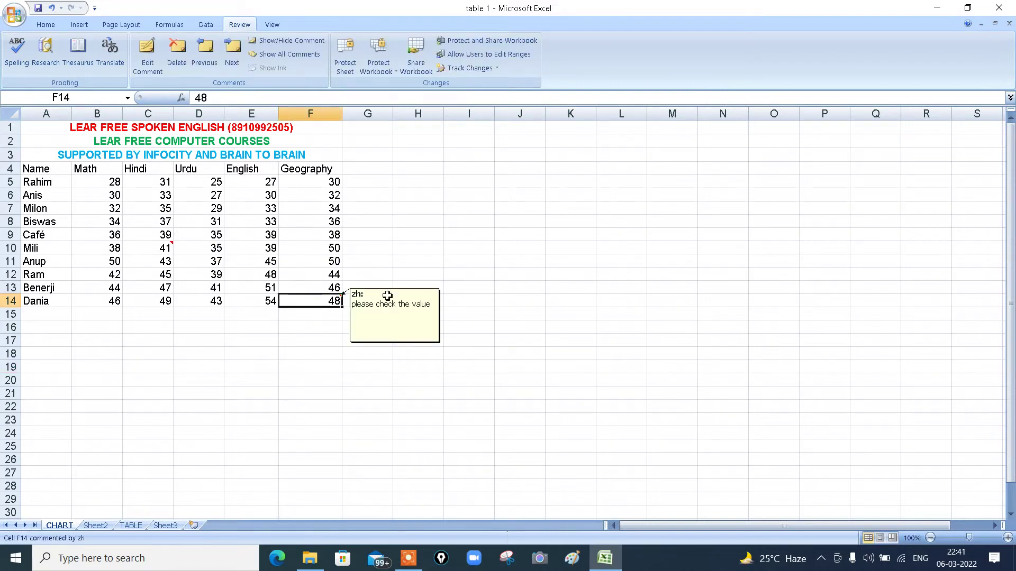
click(329, 187)
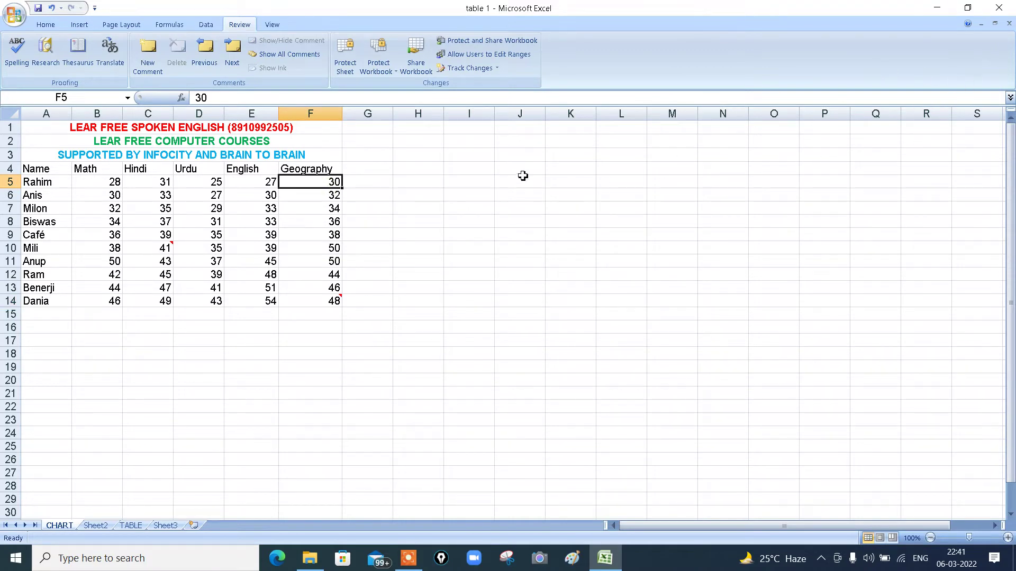
click(46, 24)
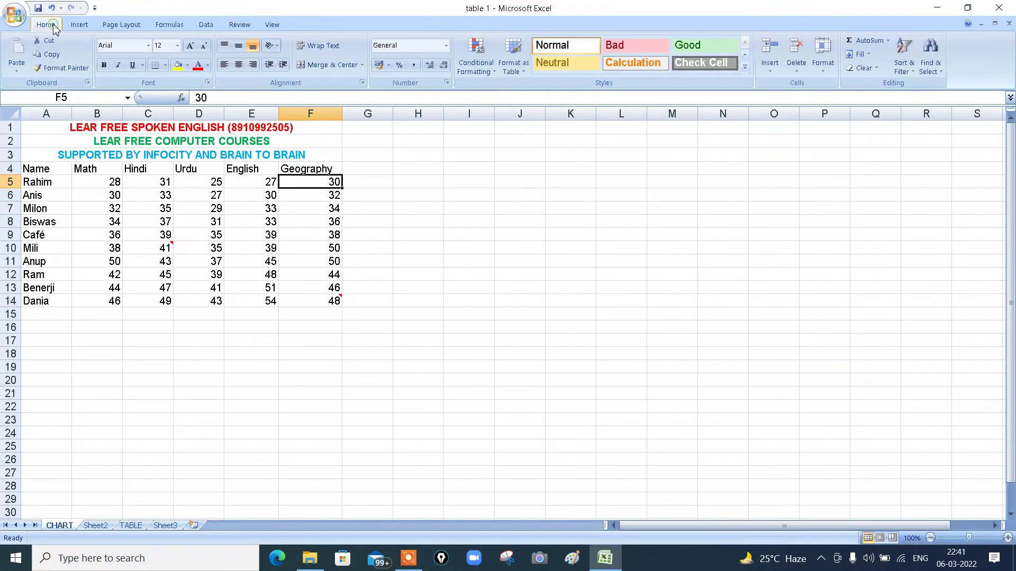
click(876, 69)
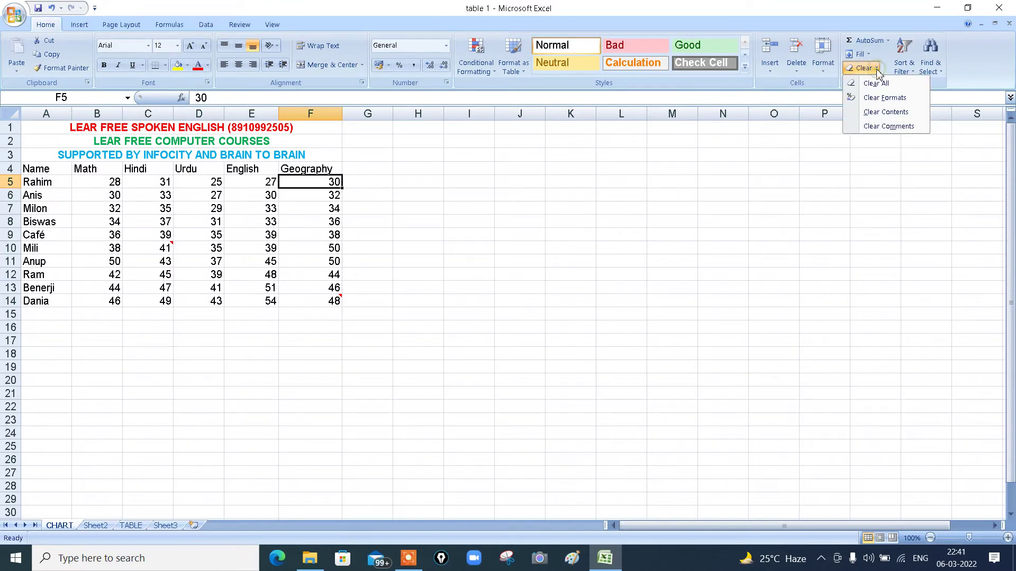
click(889, 127)
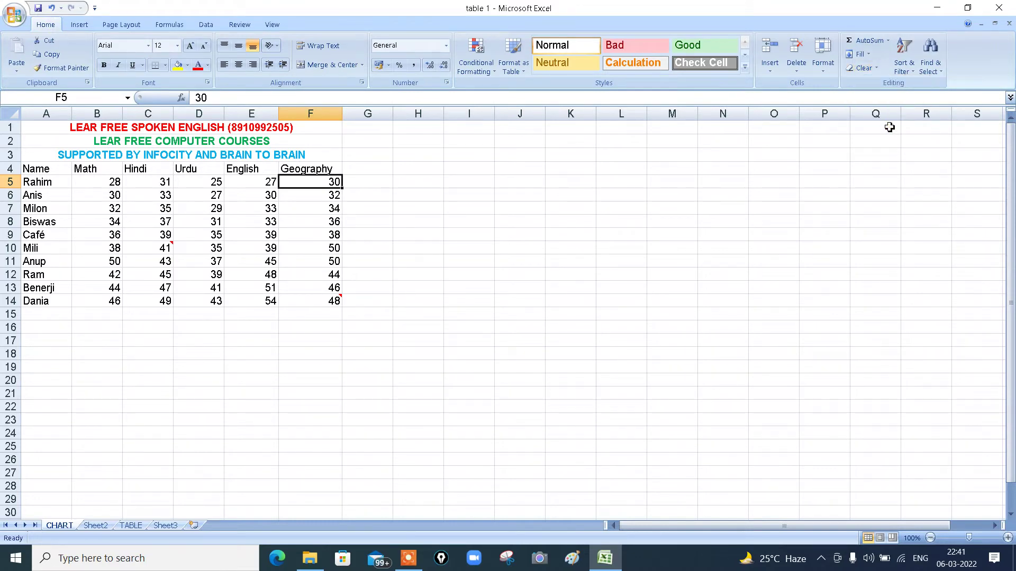
- Clear only the comment from the Geography mark in cell F14
mouse_move(323, 300)
drag(508, 238, 334, 306)
click(334, 302)
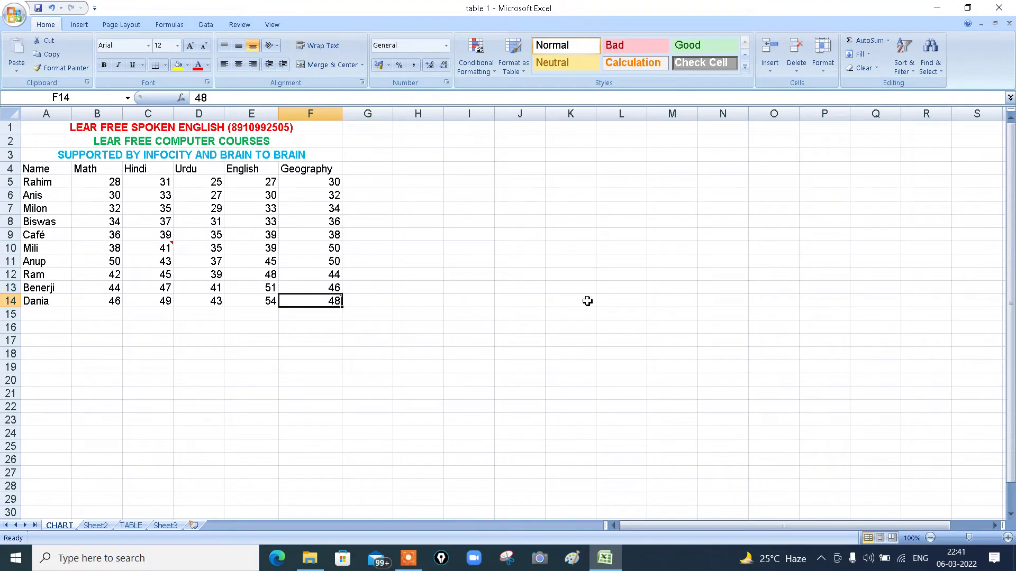
click(875, 71)
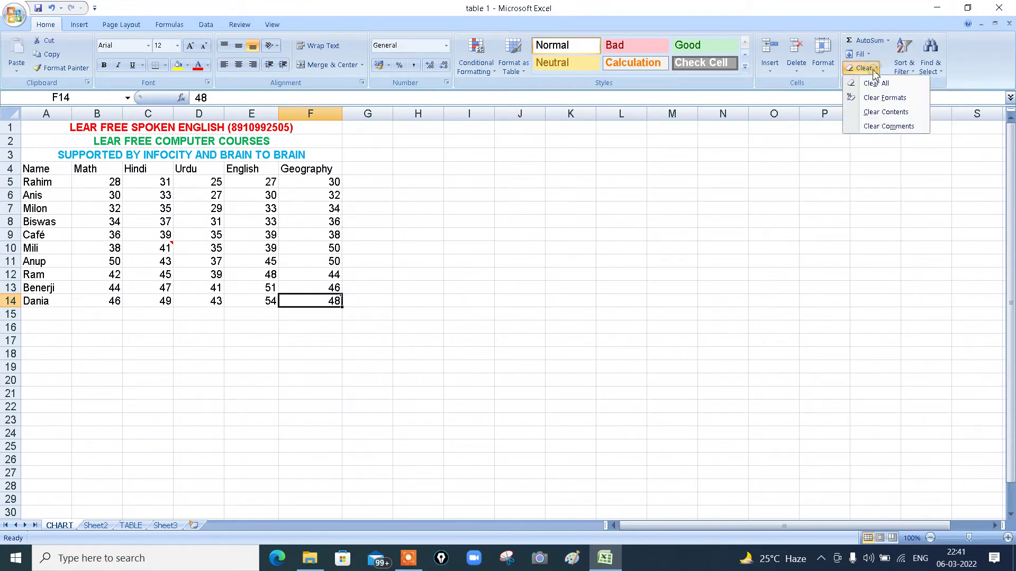
click(889, 127)
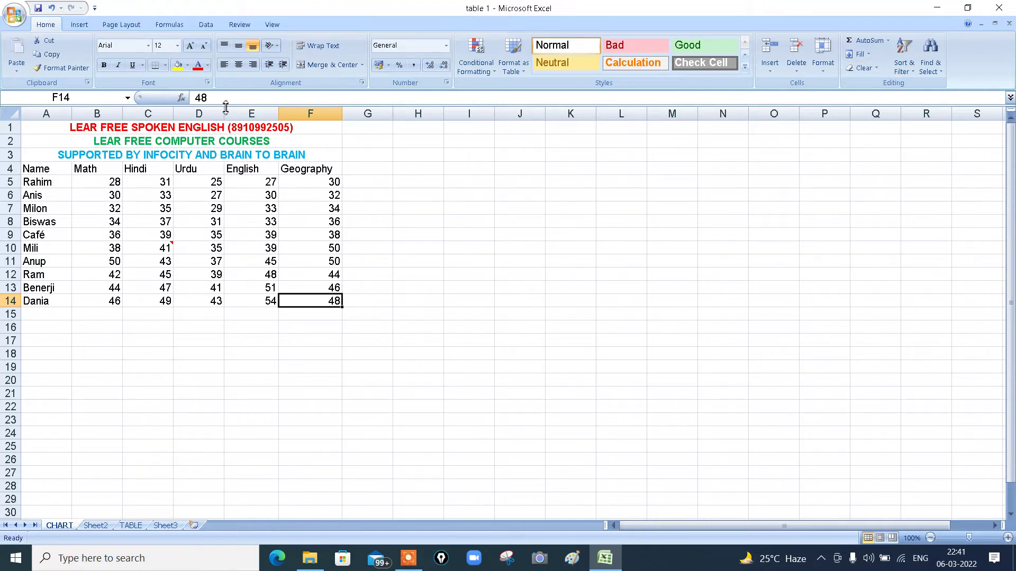
click(163, 27)
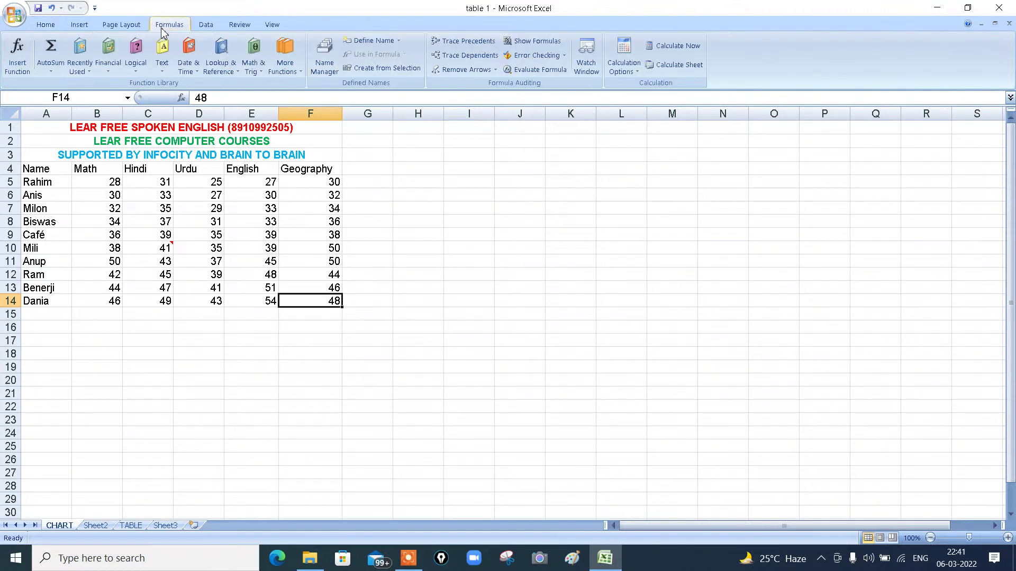
click(237, 25)
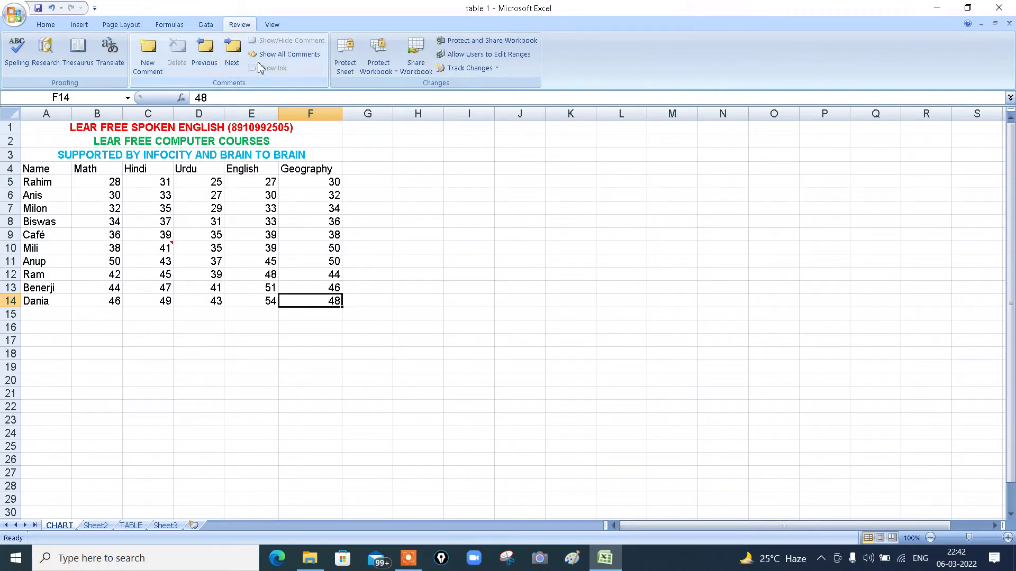
click(271, 26)
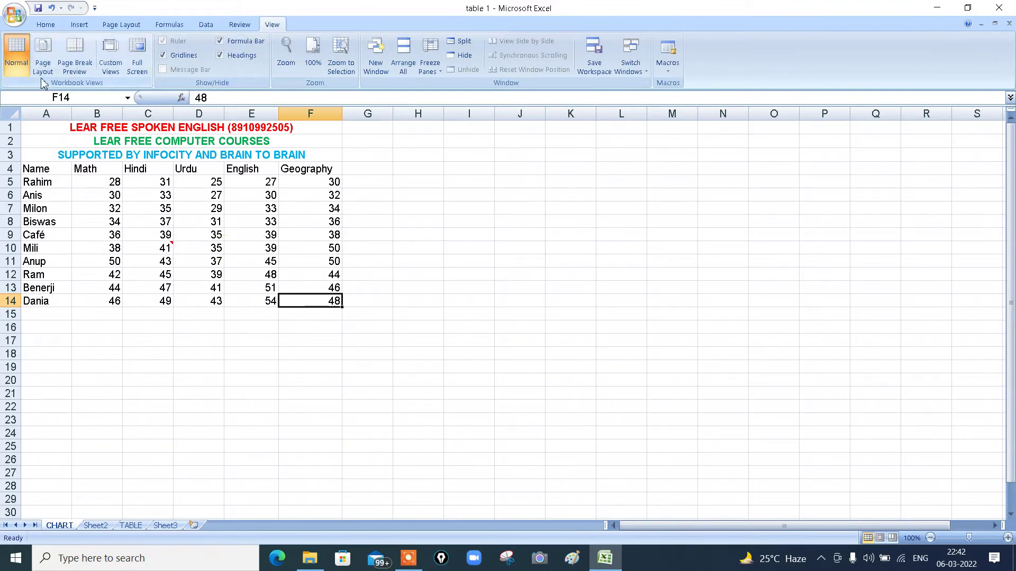
- Clear only the comment from the Hindi mark in cell C10
click(162, 252)
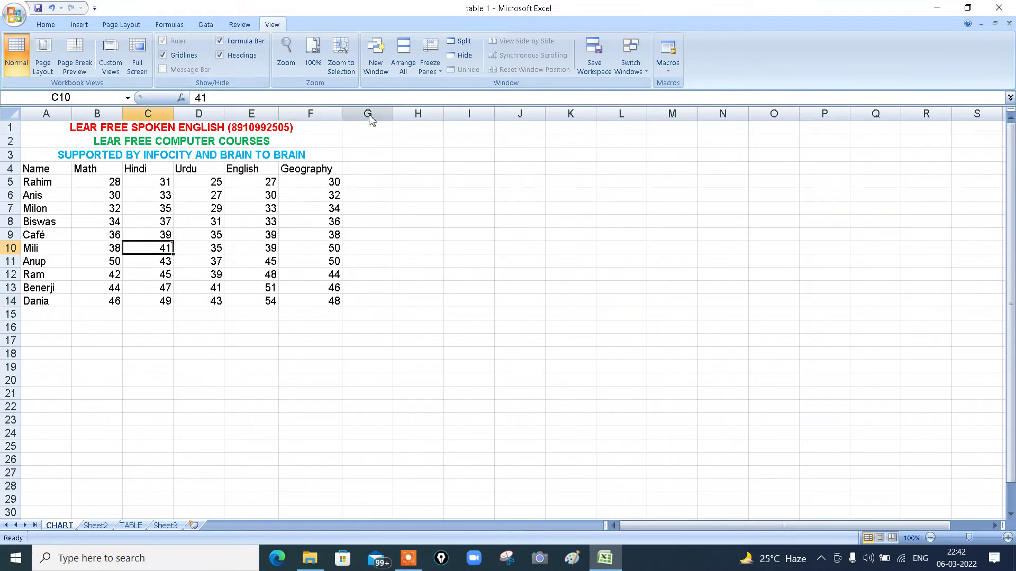
click(46, 27)
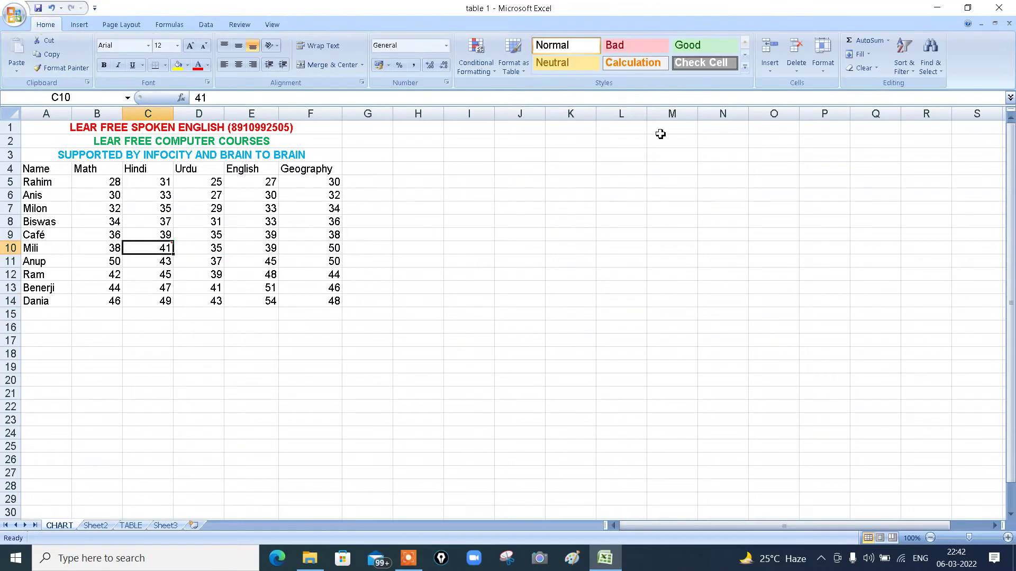
click(878, 68)
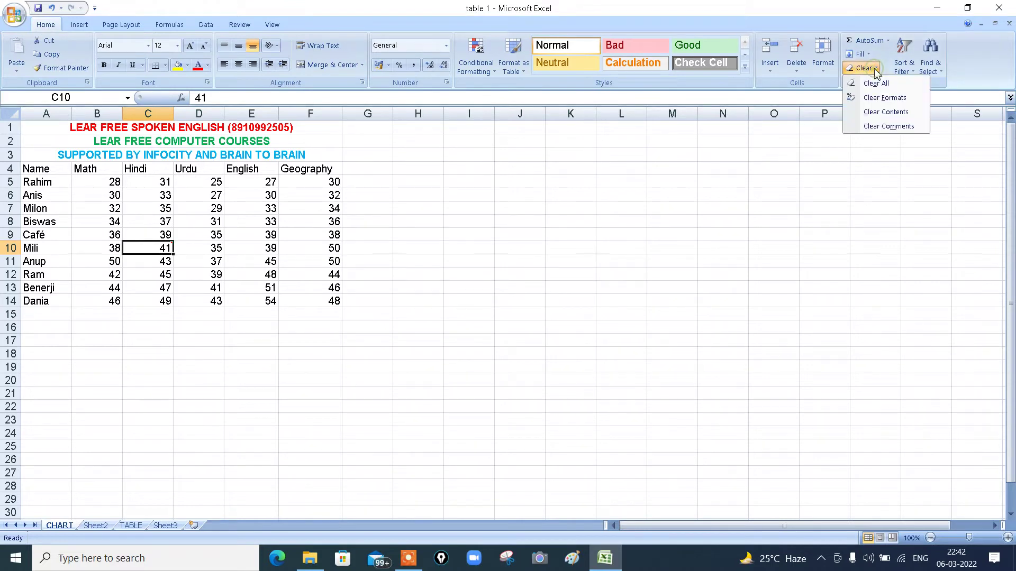
click(898, 127)
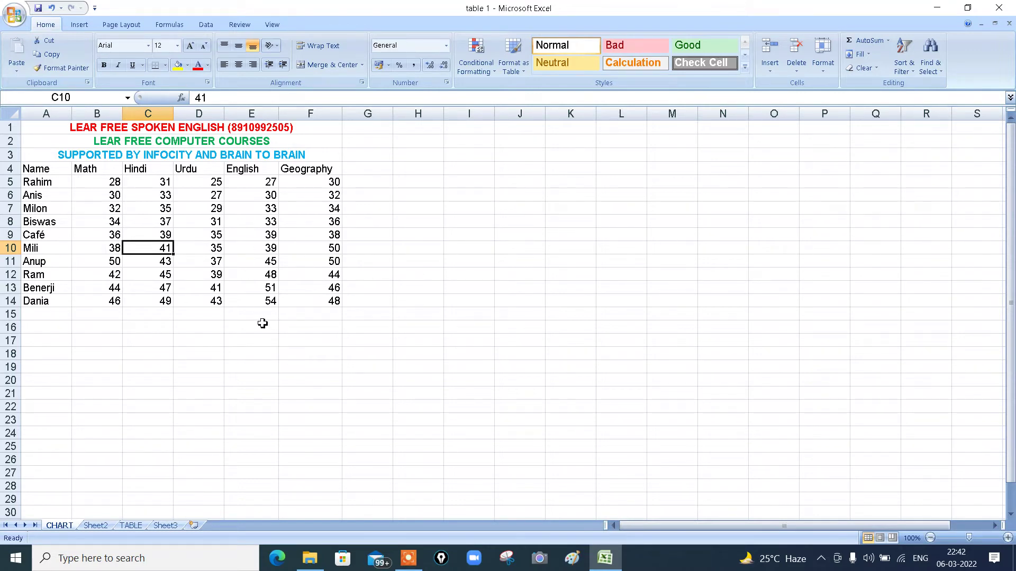
- Sort the student names in A5:A14 from A to Z, continuing with the current selection only
click(53, 182)
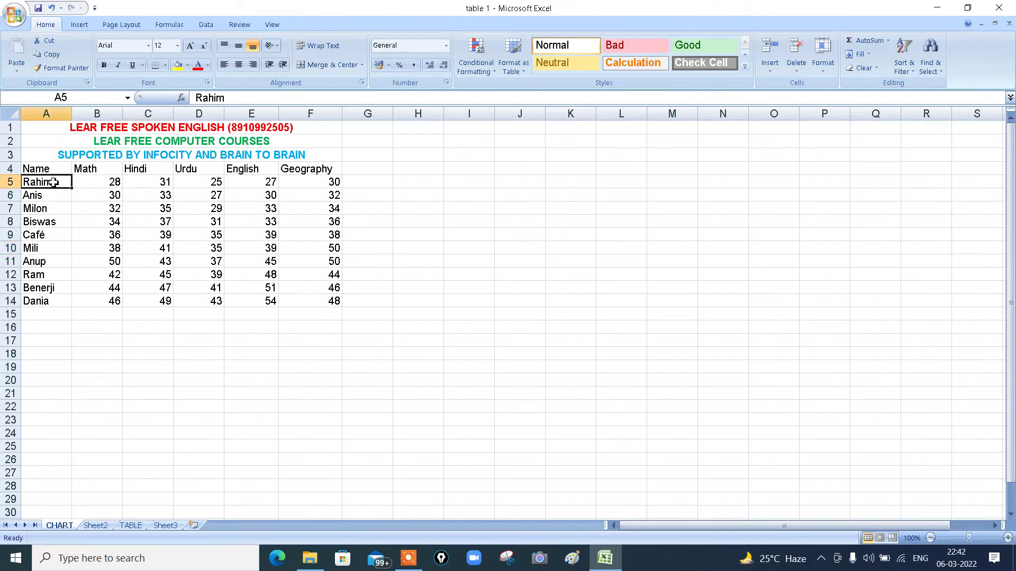
drag(53, 182, 53, 302)
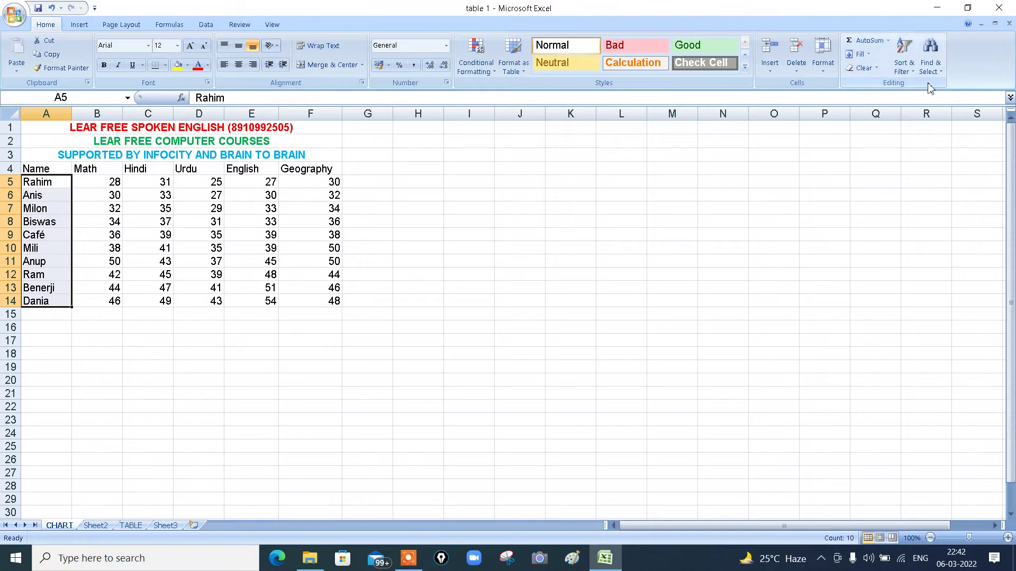
click(913, 74)
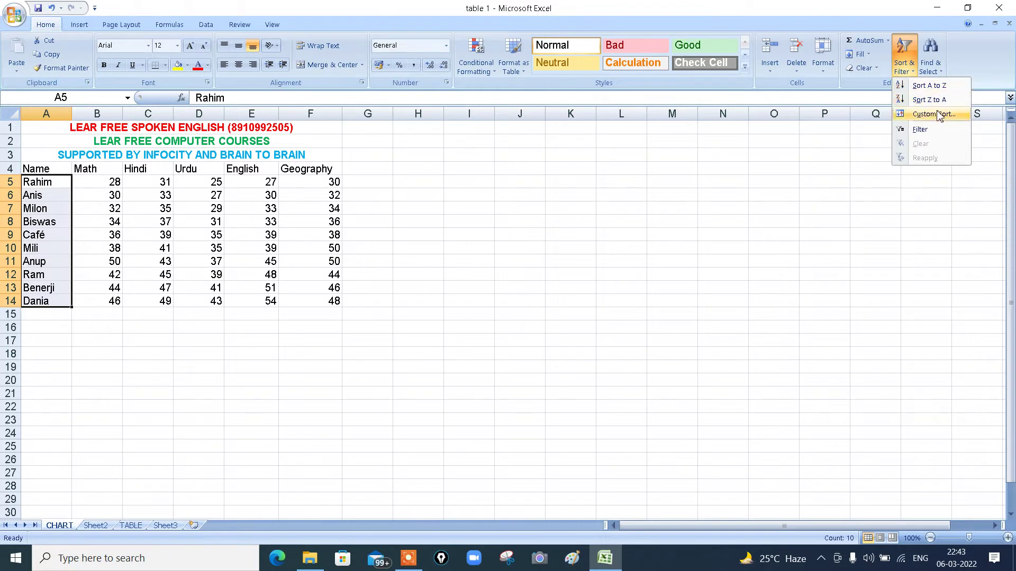
click(929, 85)
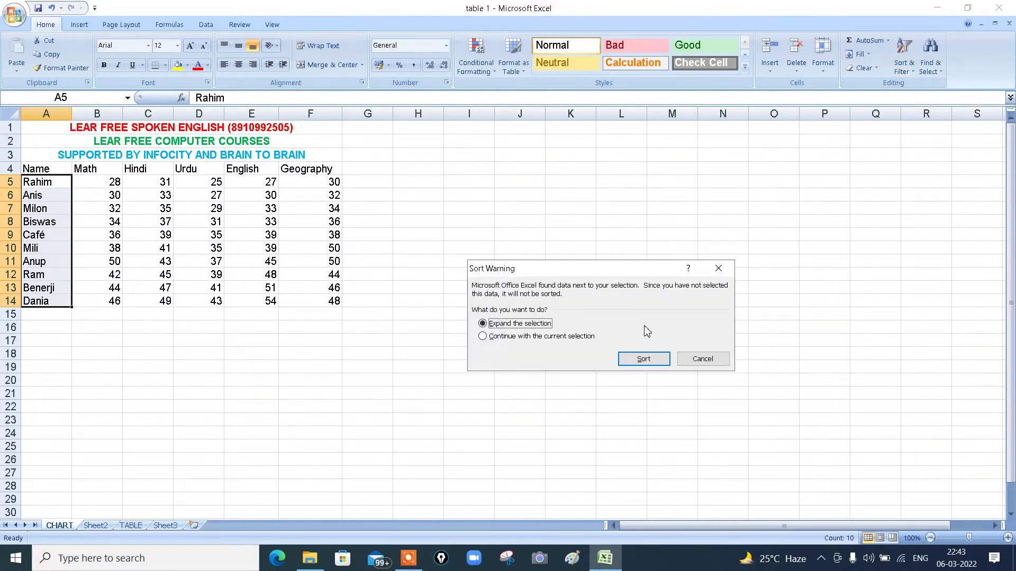
click(483, 337)
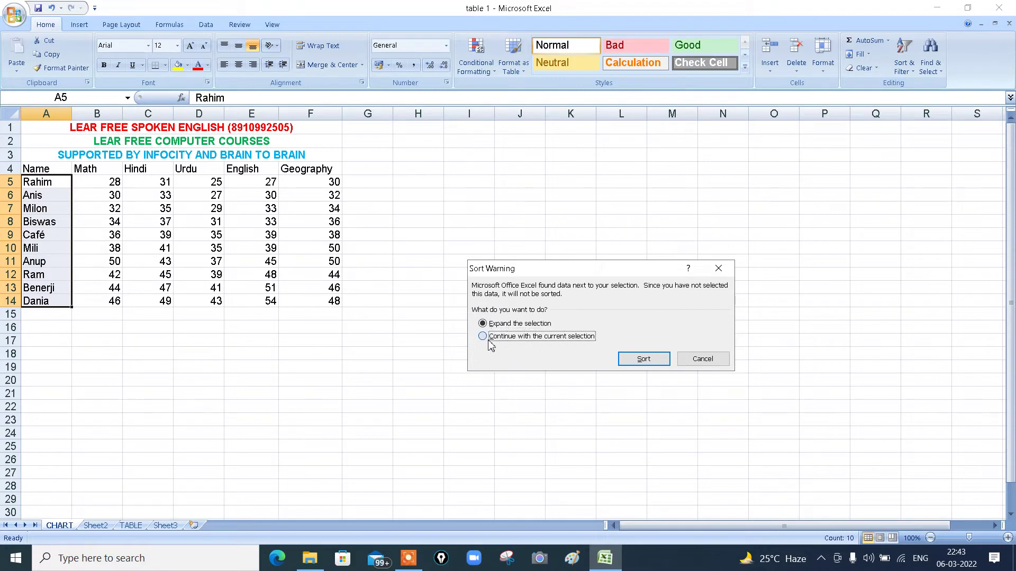
click(644, 360)
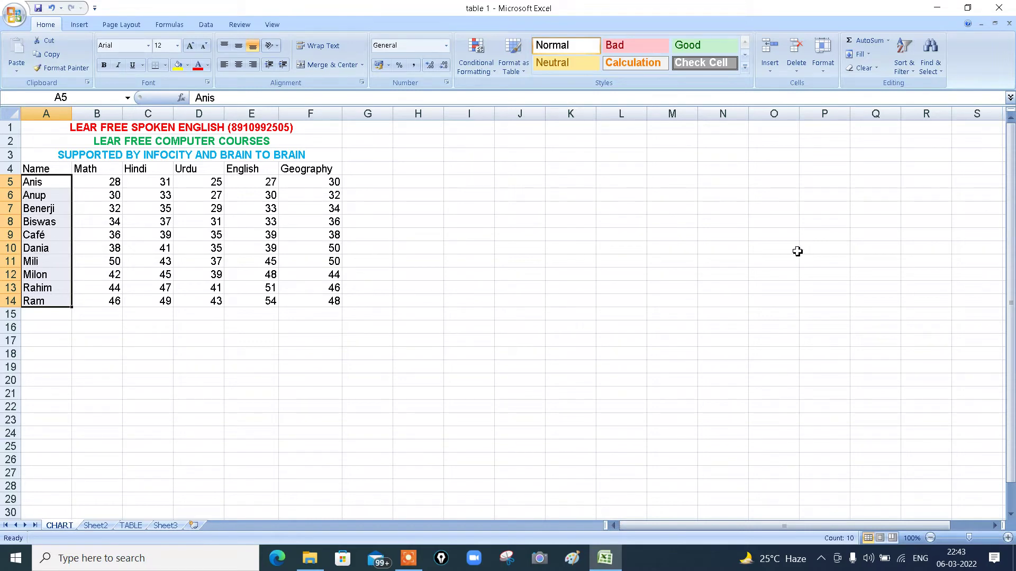
- Sort the student names in A5:A14 from Z to A, continuing with the current selection only
click(914, 74)
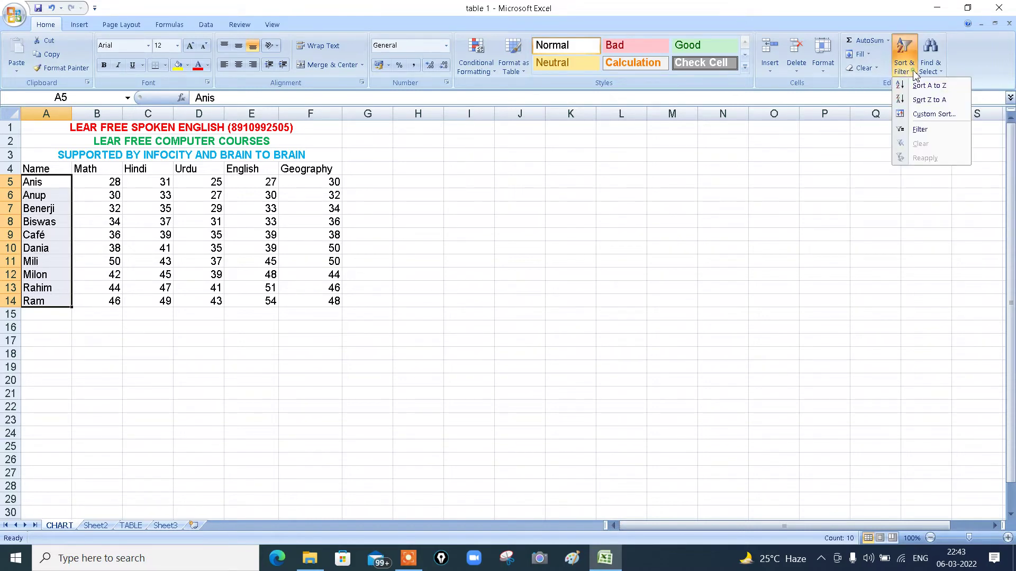
click(926, 102)
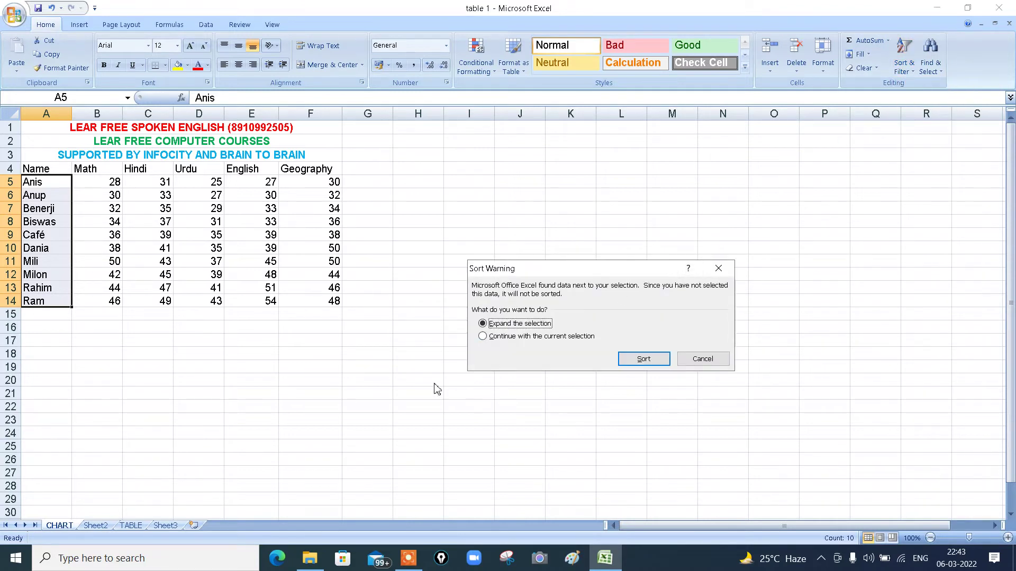
click(491, 338)
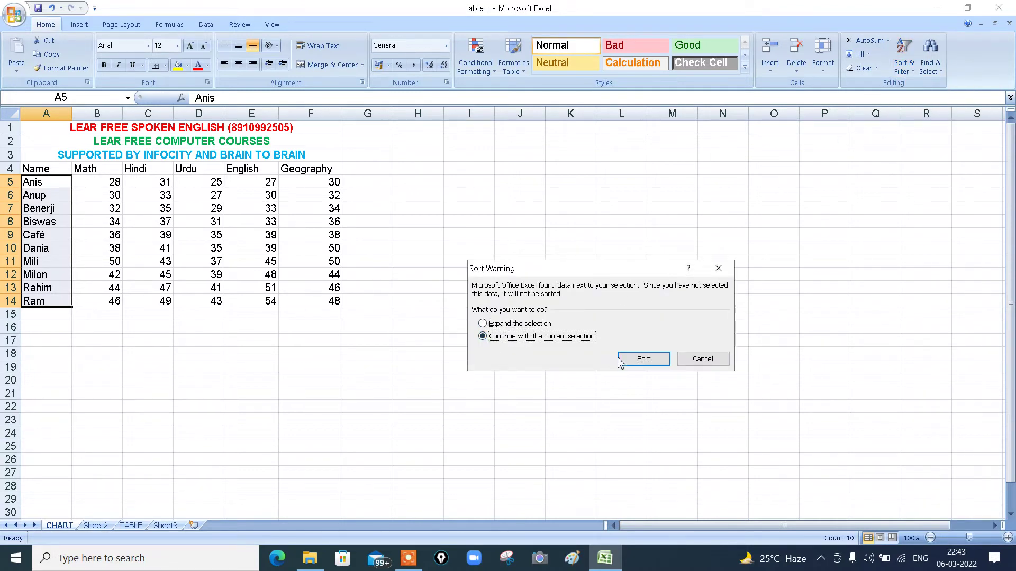
click(637, 362)
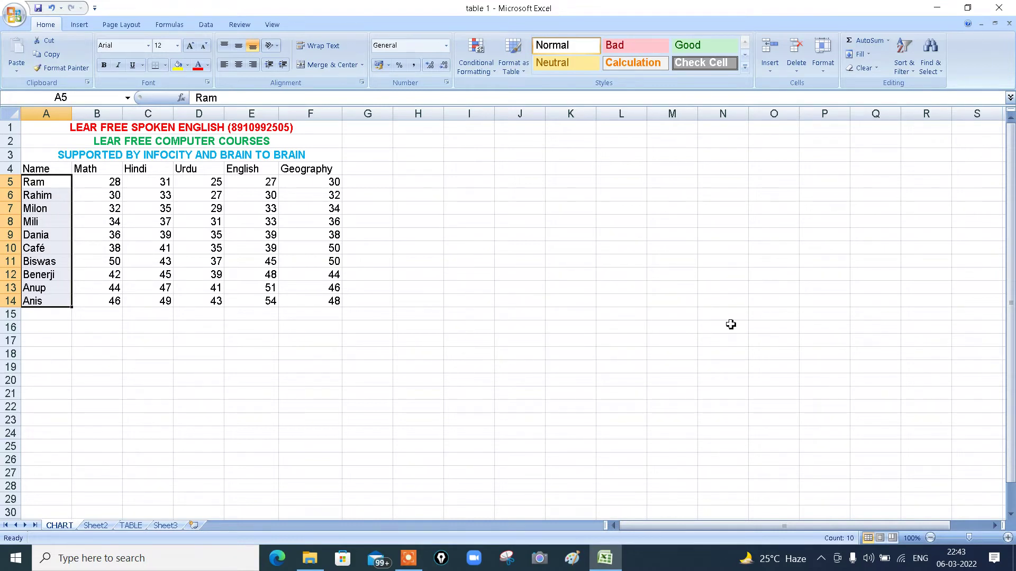
- Undo both the Z to A sort and the A to Z sort of the student names
key(ctrl+z)
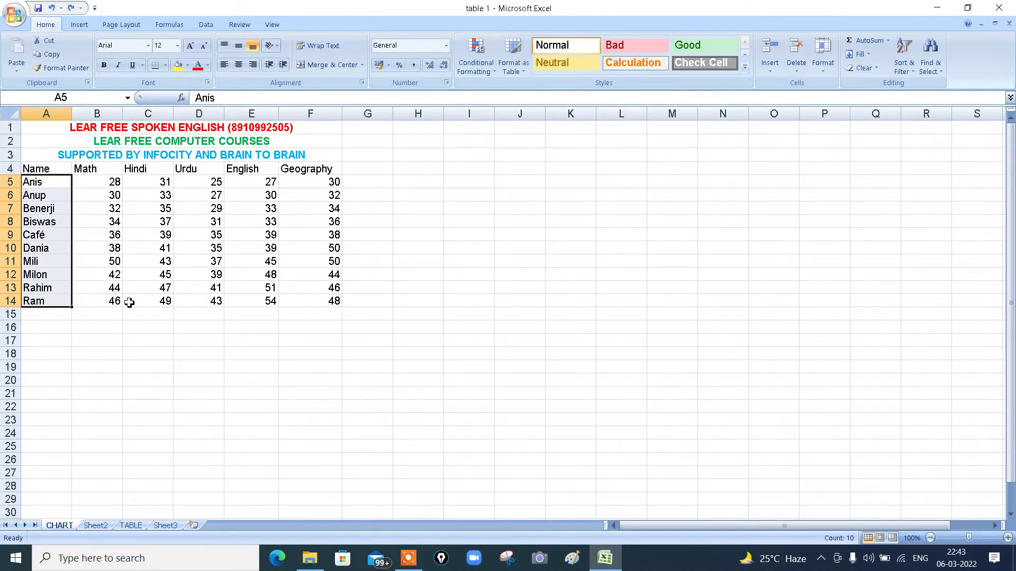
key(ctrl+z)
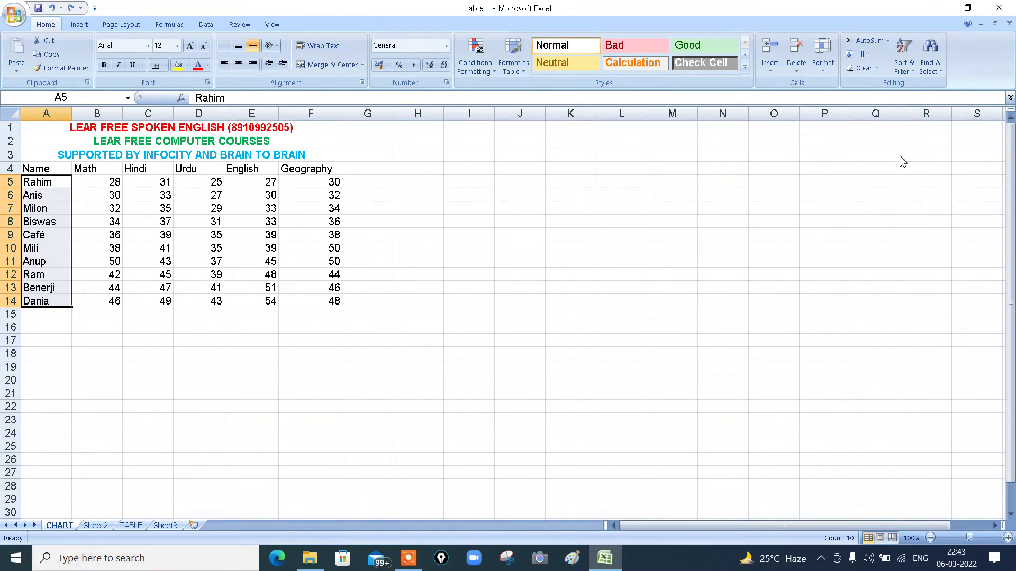
- Turn on filtering for the marks table in A4:F14, including its header row
click(912, 74)
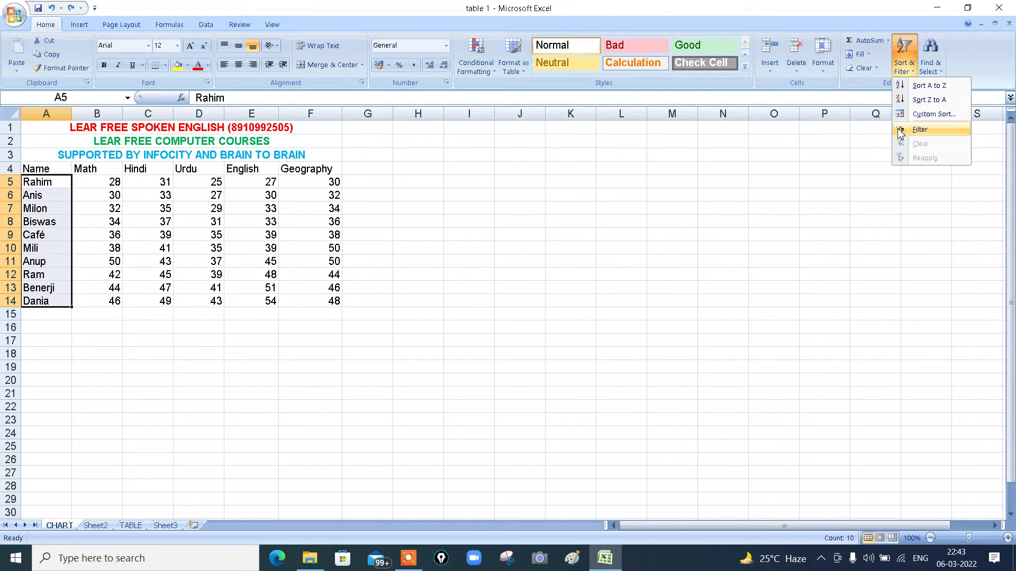
click(418, 307)
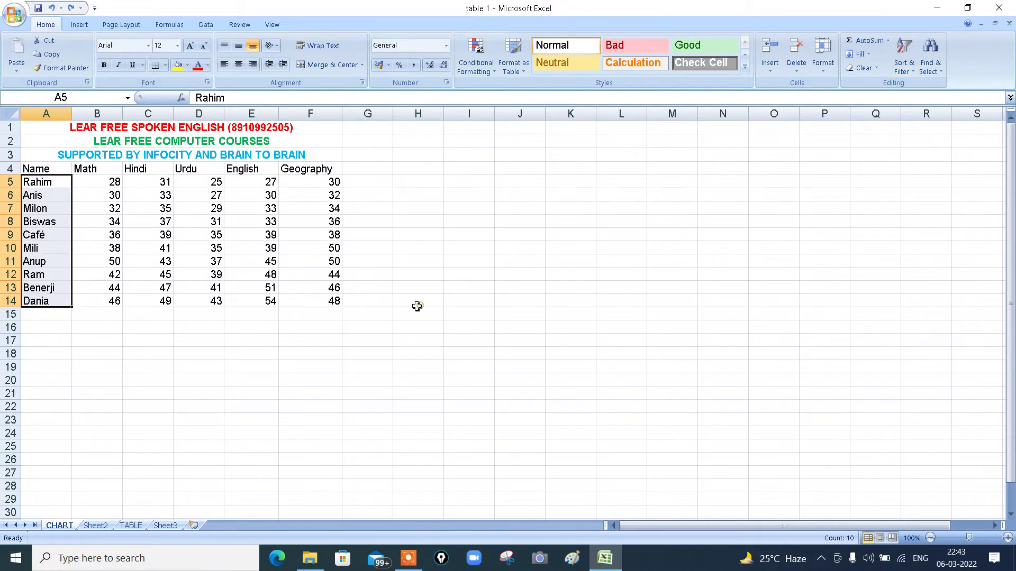
click(44, 170)
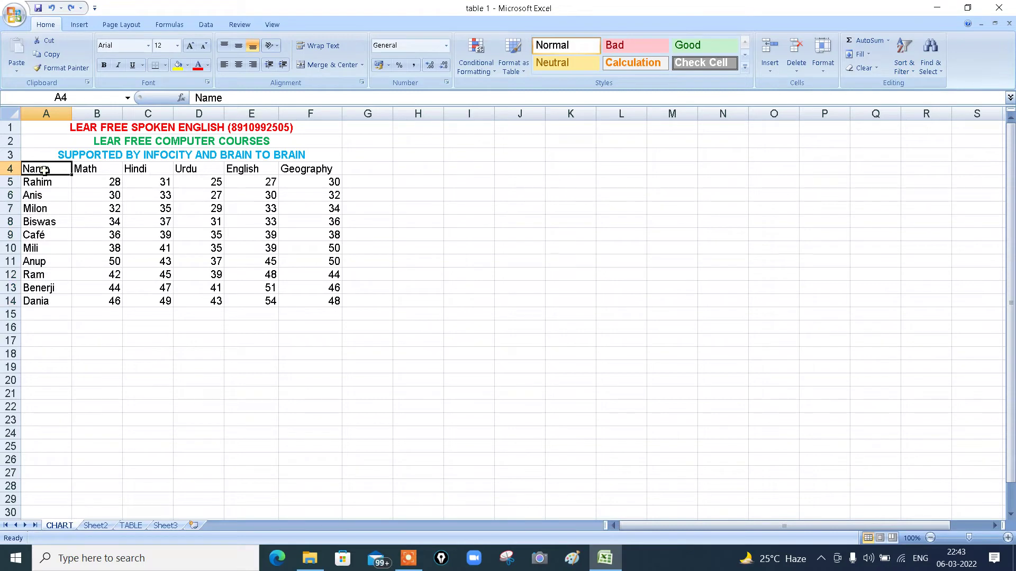
drag(45, 170, 313, 301)
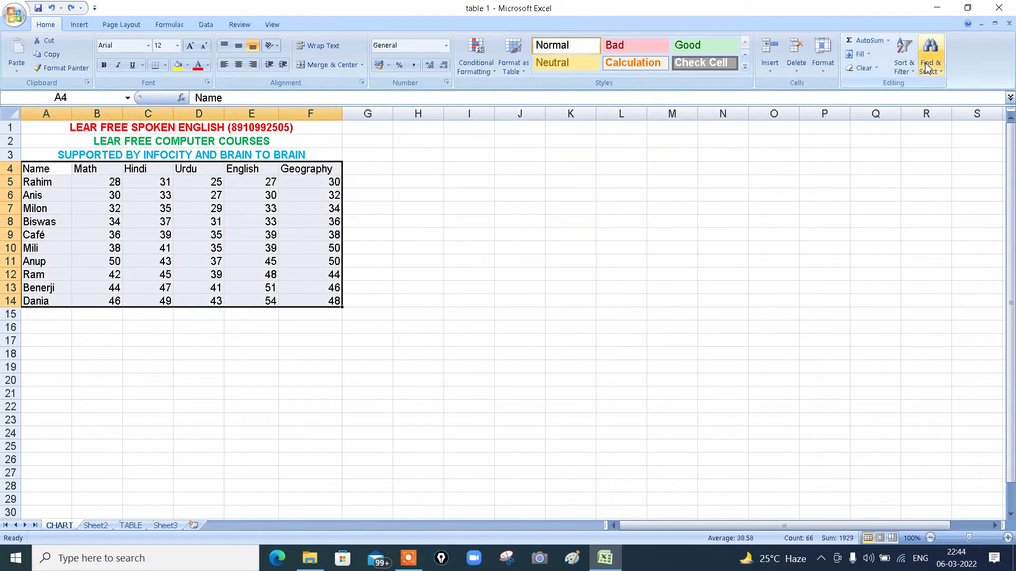
click(911, 74)
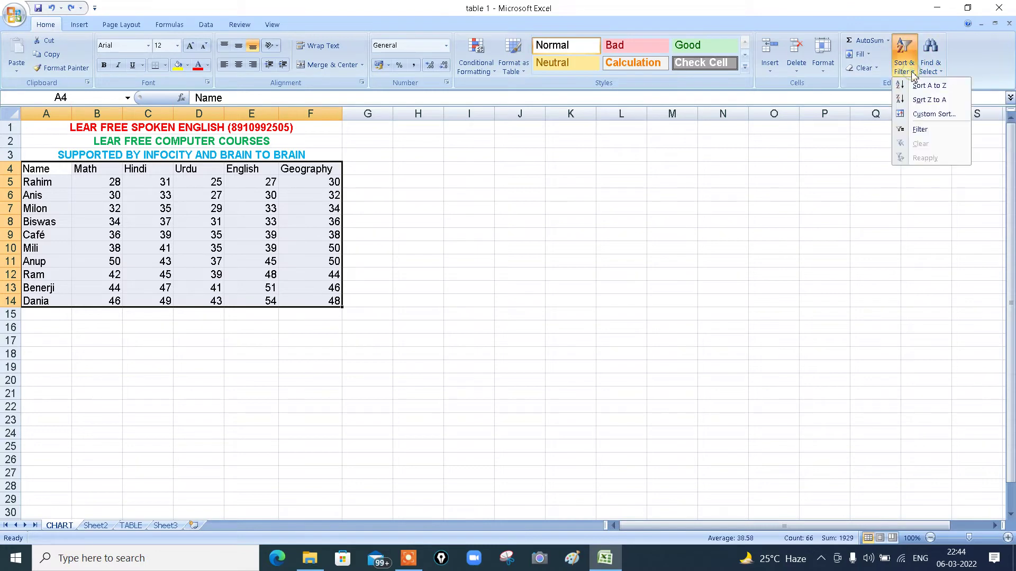
click(901, 130)
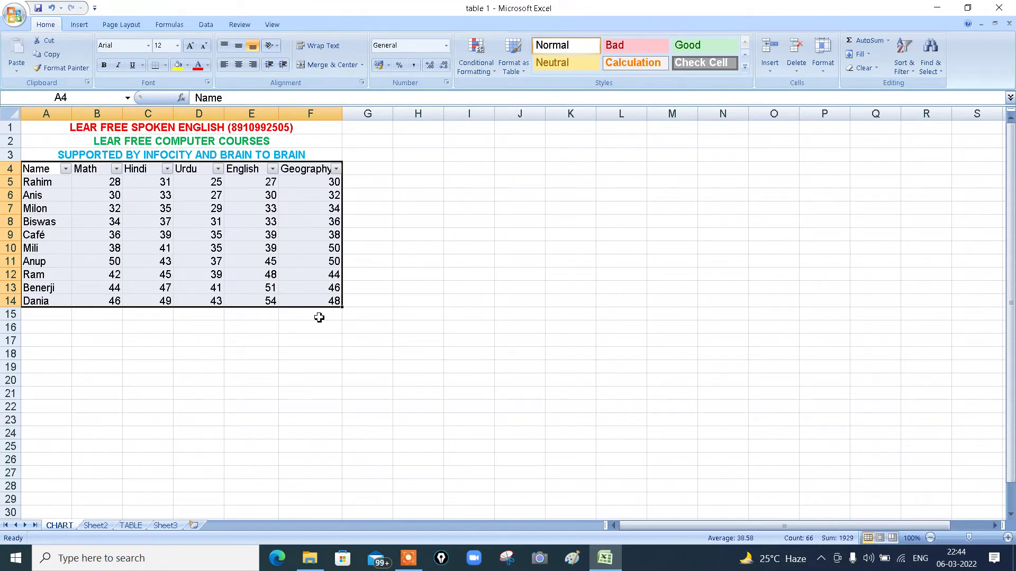
click(314, 173)
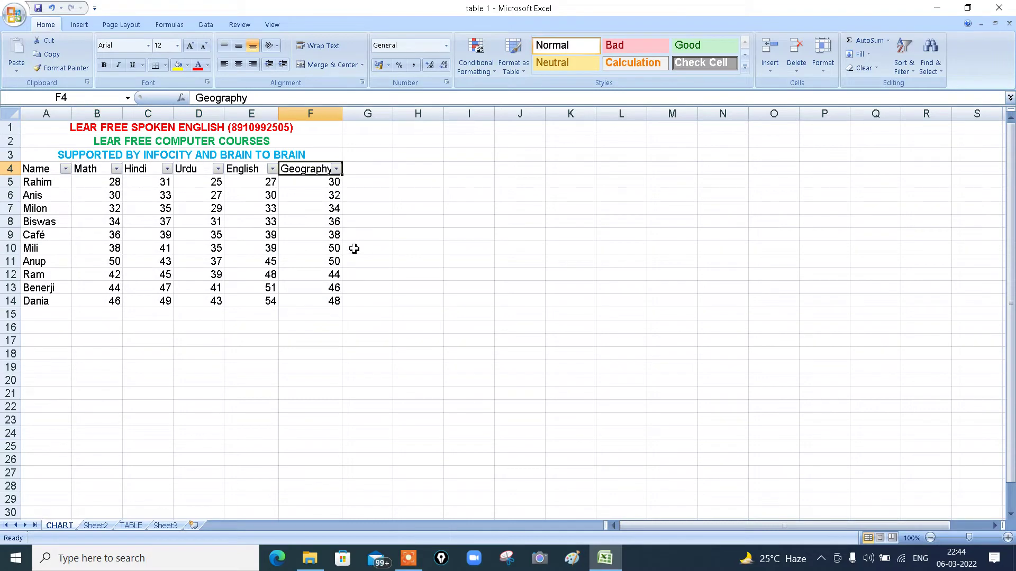
click(337, 169)
mouse_move(274, 256)
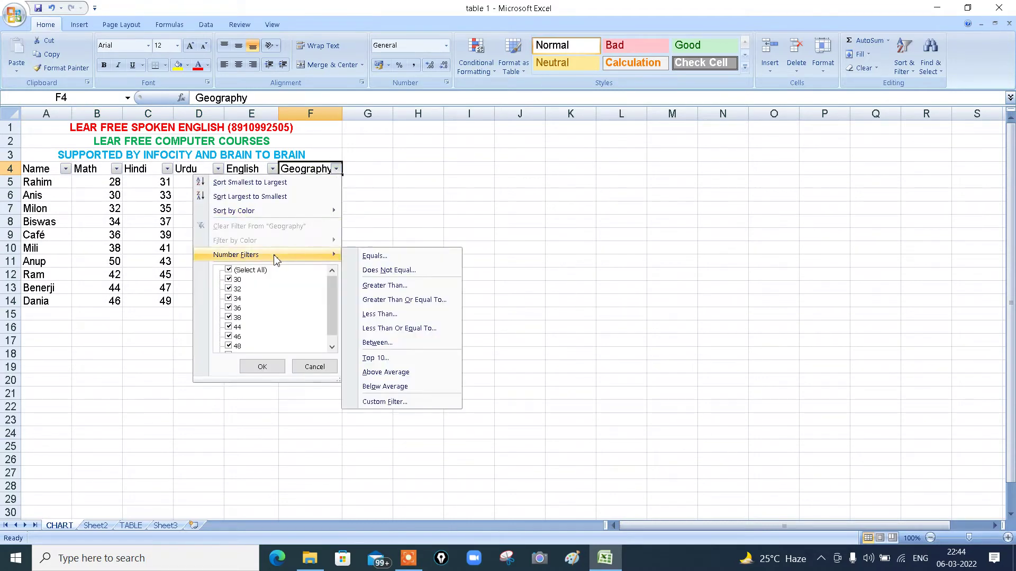
click(375, 257)
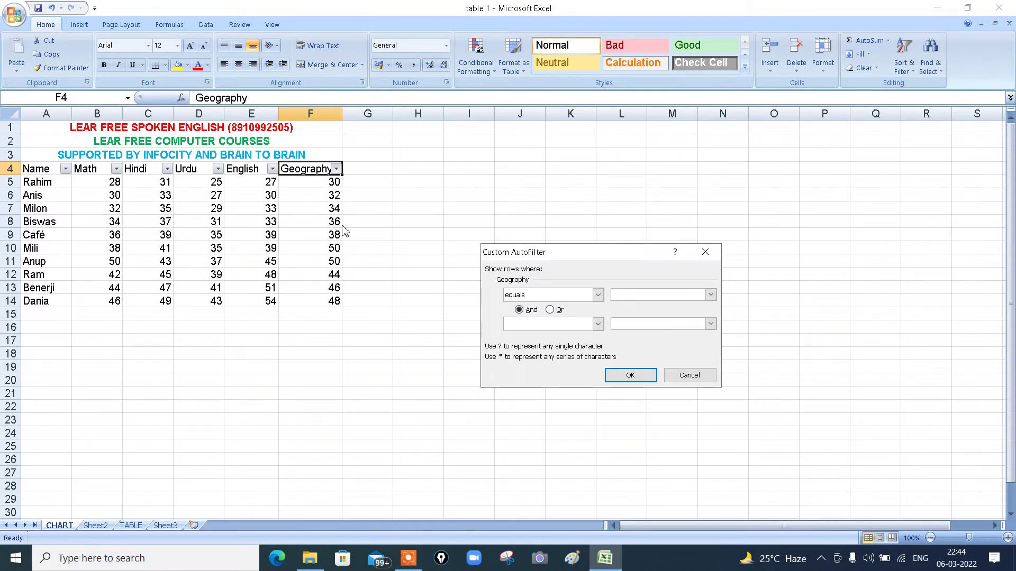
click(697, 378)
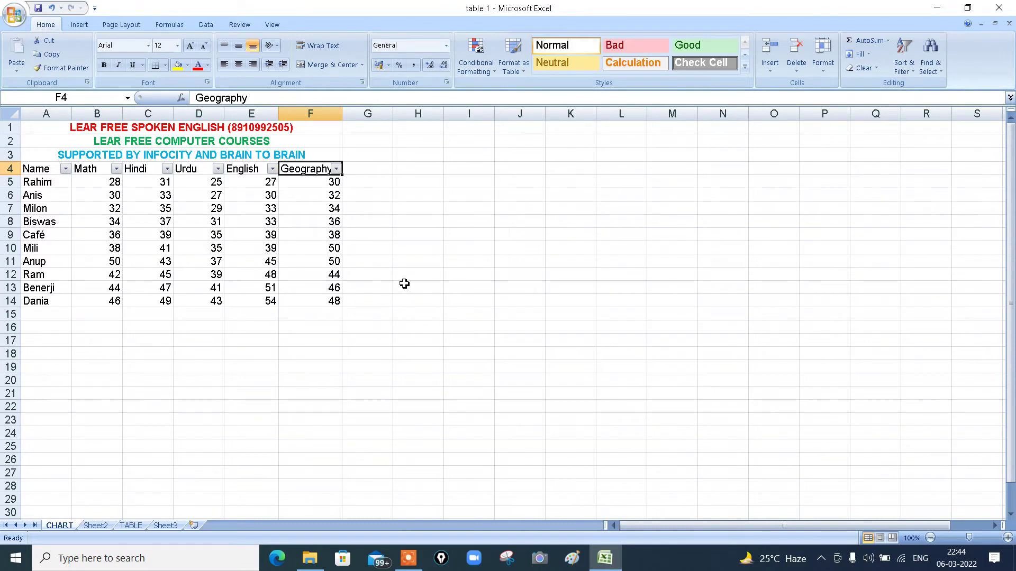
- Set the Geography mark in cell F14 to 50
click(336, 265)
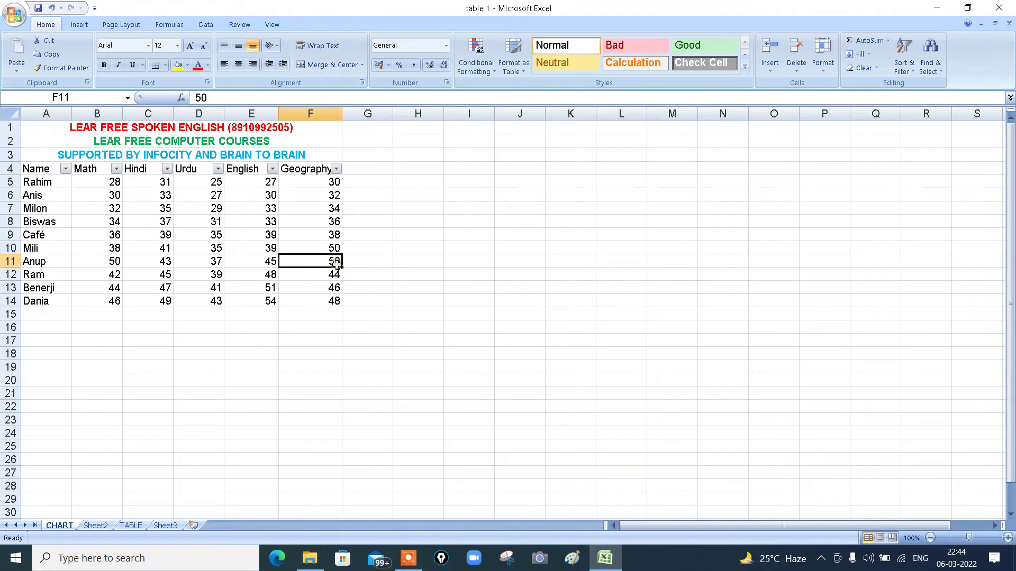
click(335, 303)
text(50)
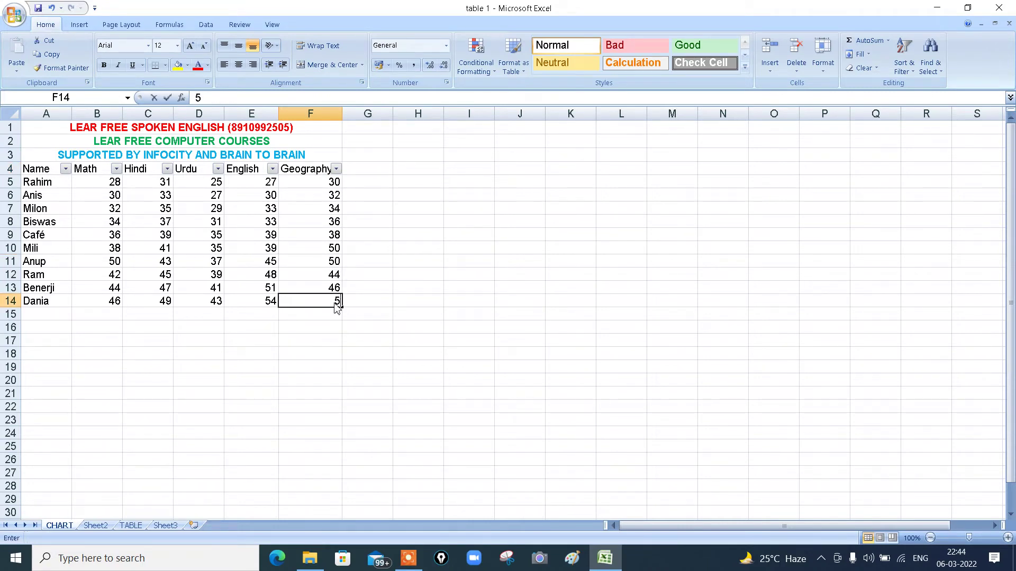
click(428, 354)
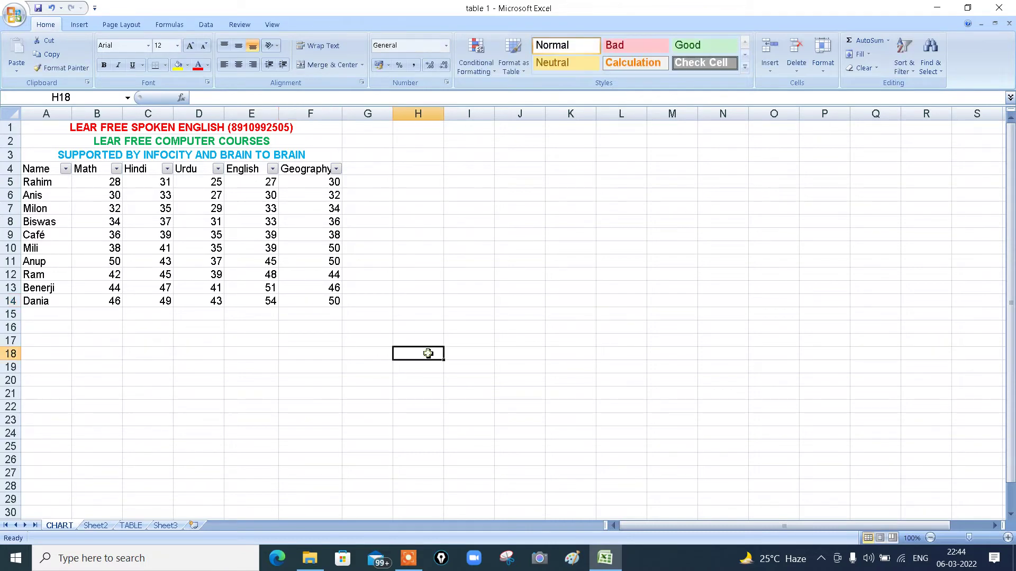
- Filter the Geography column with a number filter to show only rows where the mark equals 50
click(336, 169)
mouse_move(319, 255)
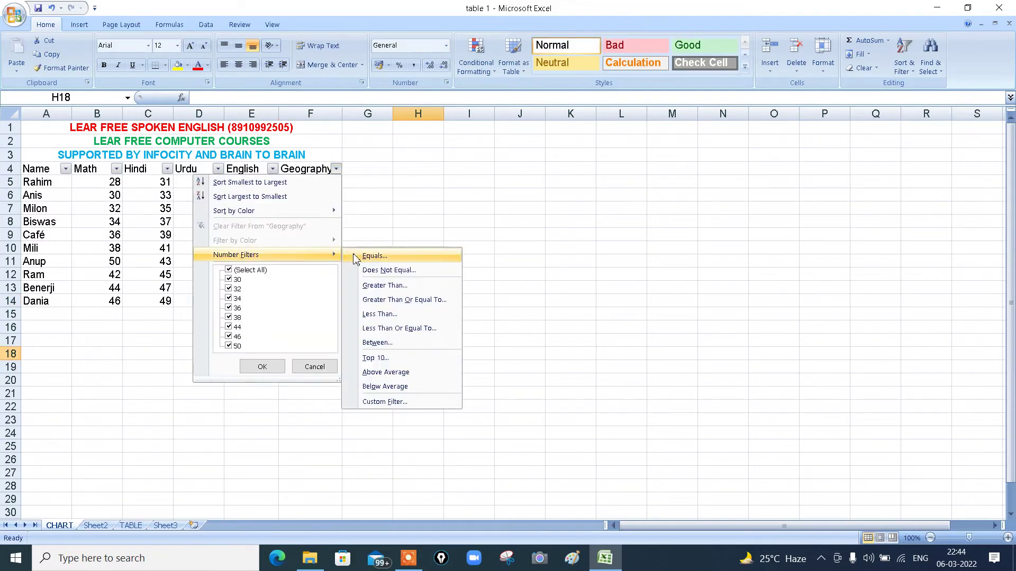
click(371, 256)
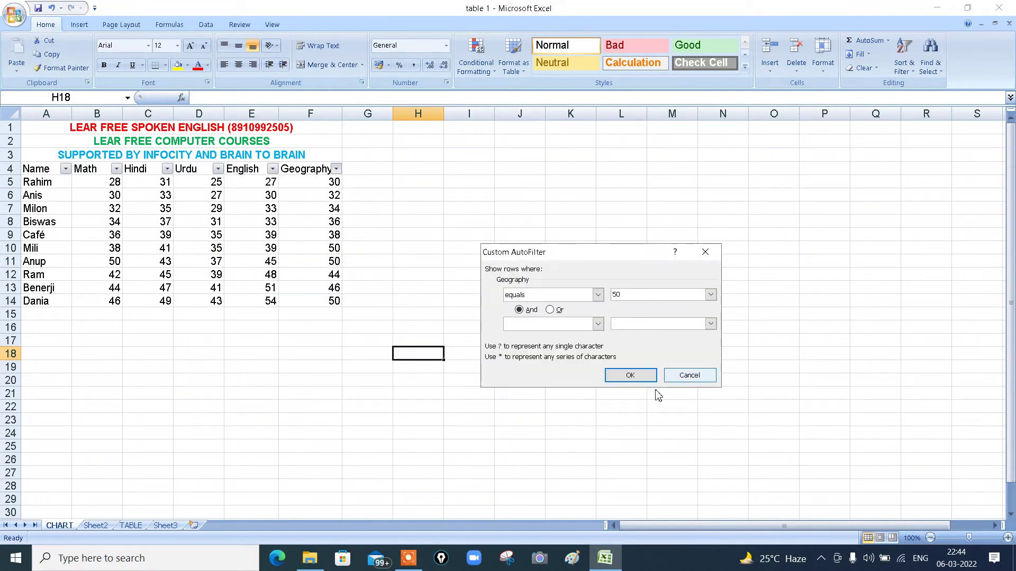
click(629, 376)
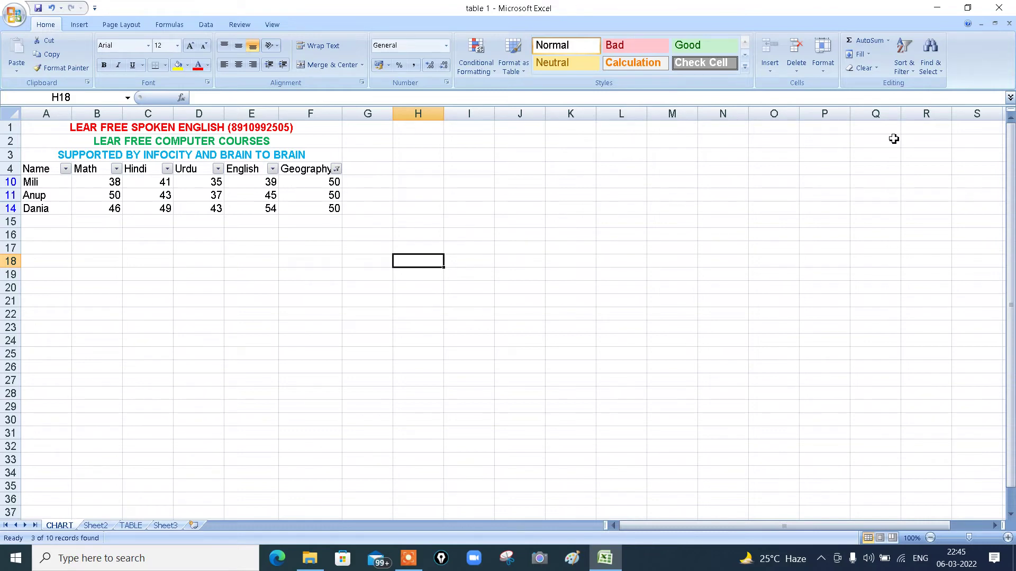
- Clear the Geography filter and turn off filtering for the marks table
click(298, 183)
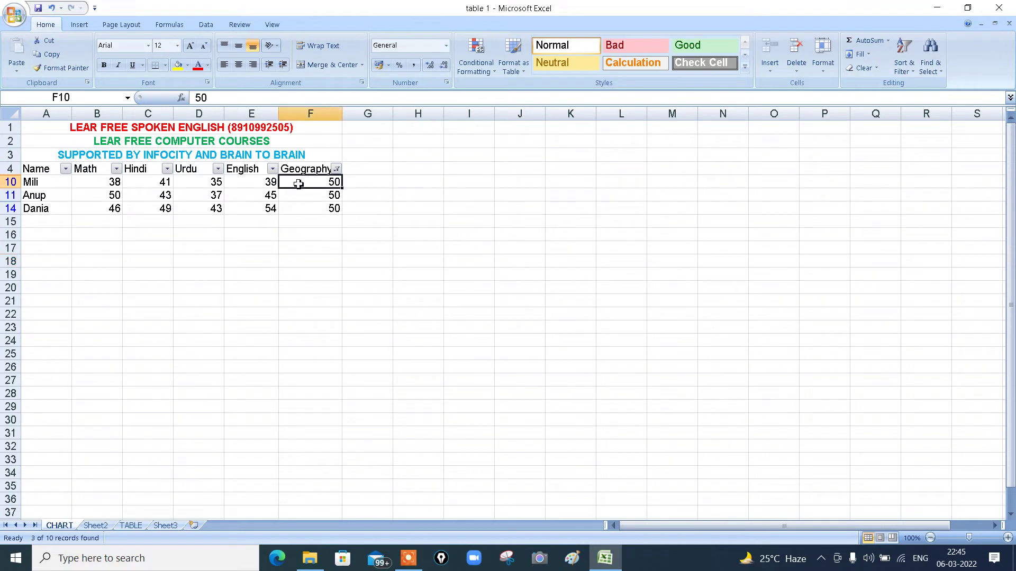
click(914, 76)
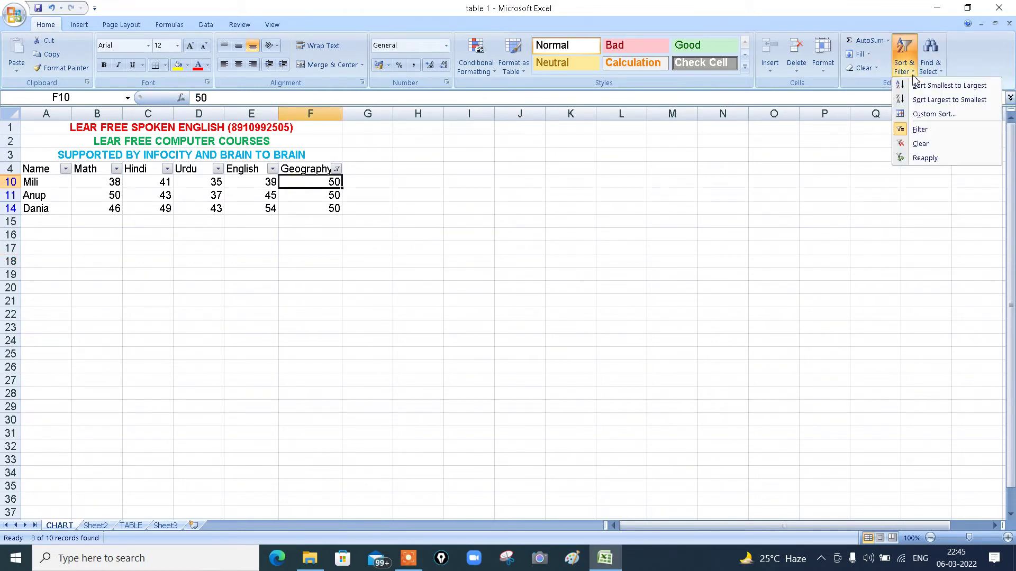
click(921, 144)
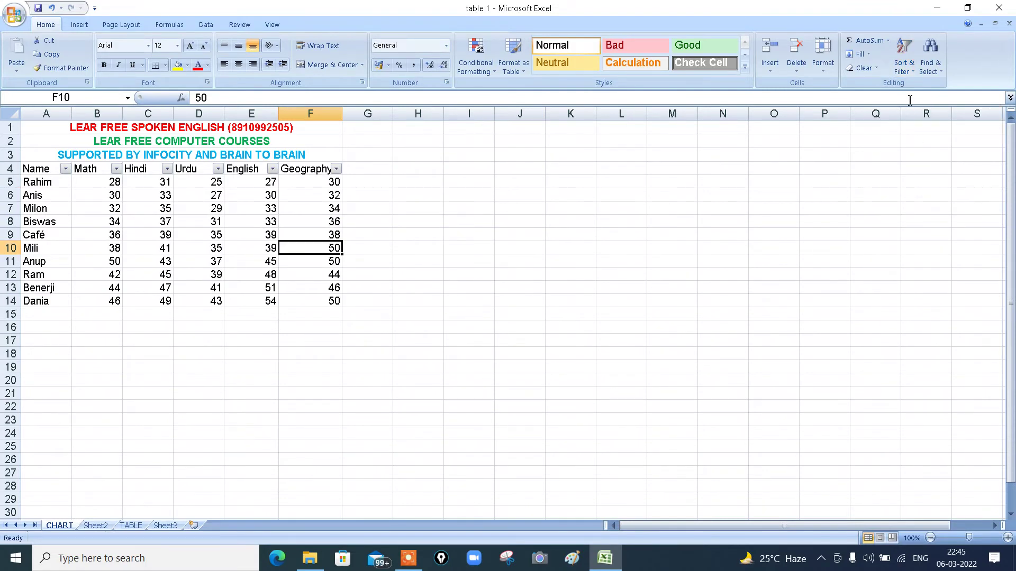
click(916, 78)
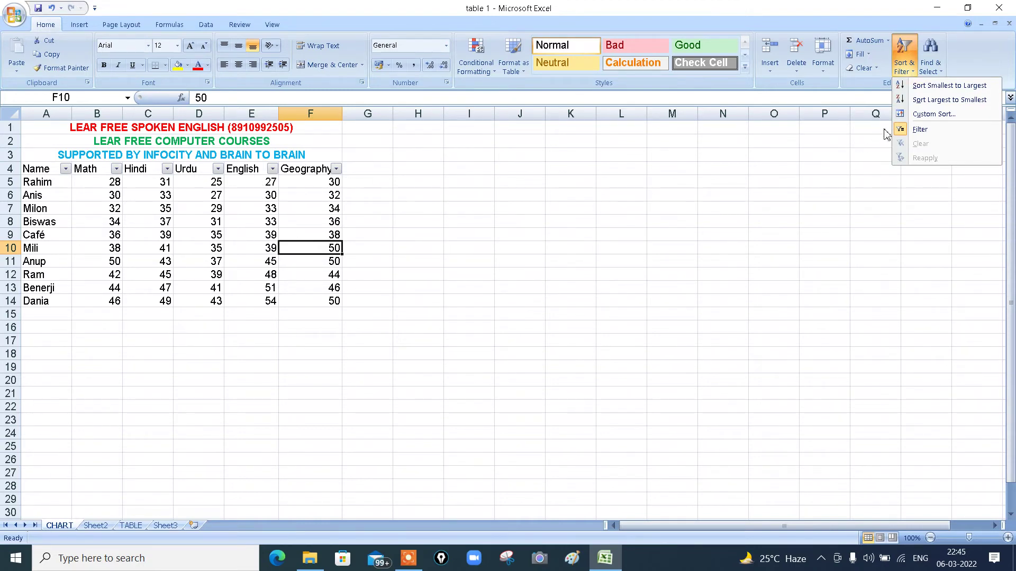
click(903, 131)
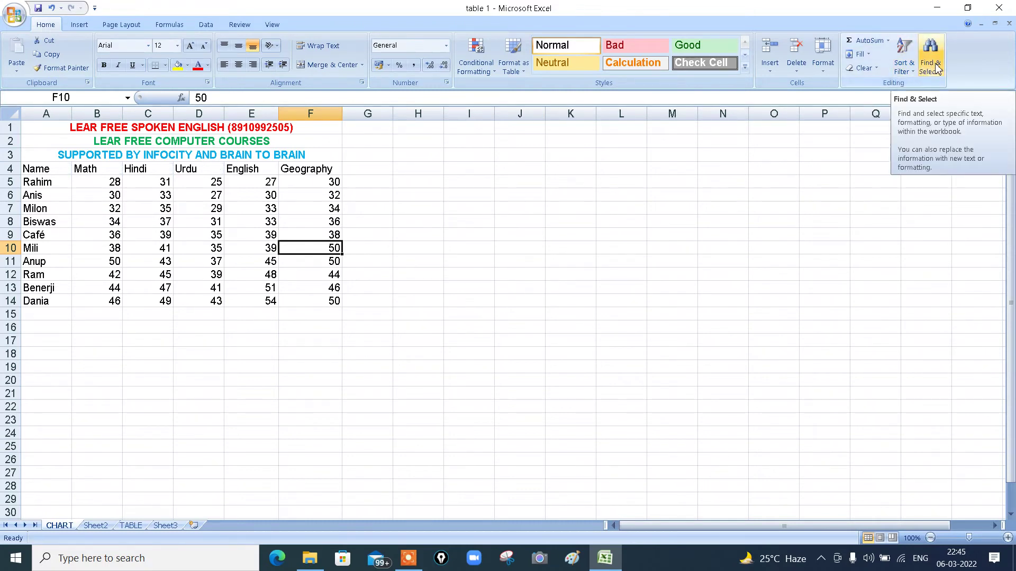
- Search the sheet for the value 40 with Find, and close the search dialog
click(294, 220)
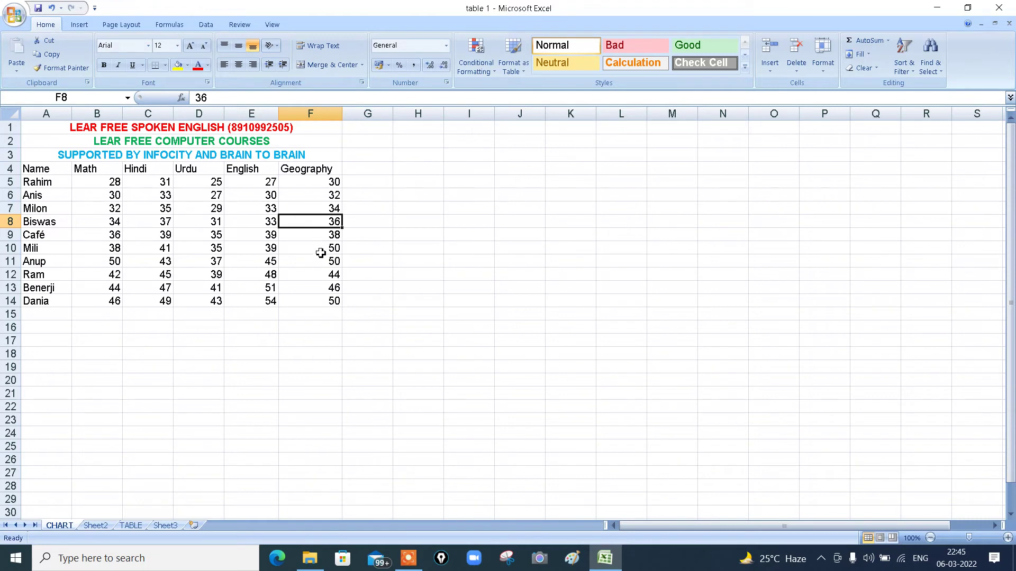
click(217, 236)
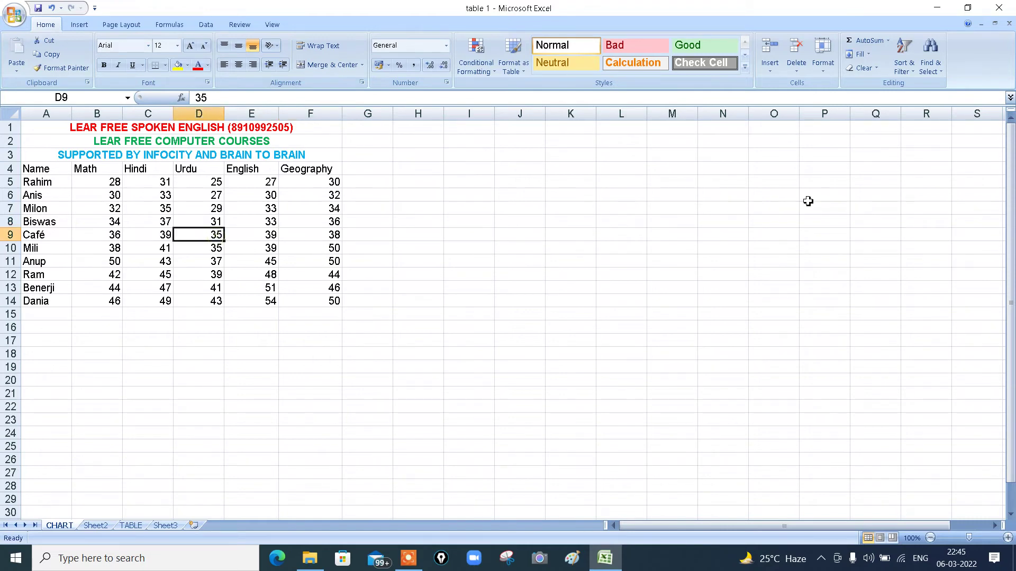
click(927, 72)
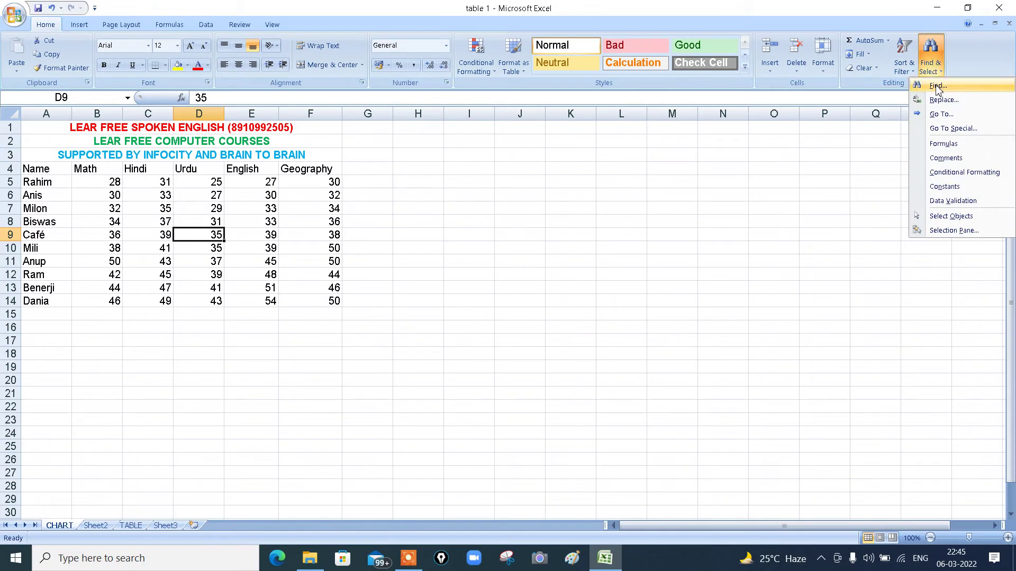
click(938, 86)
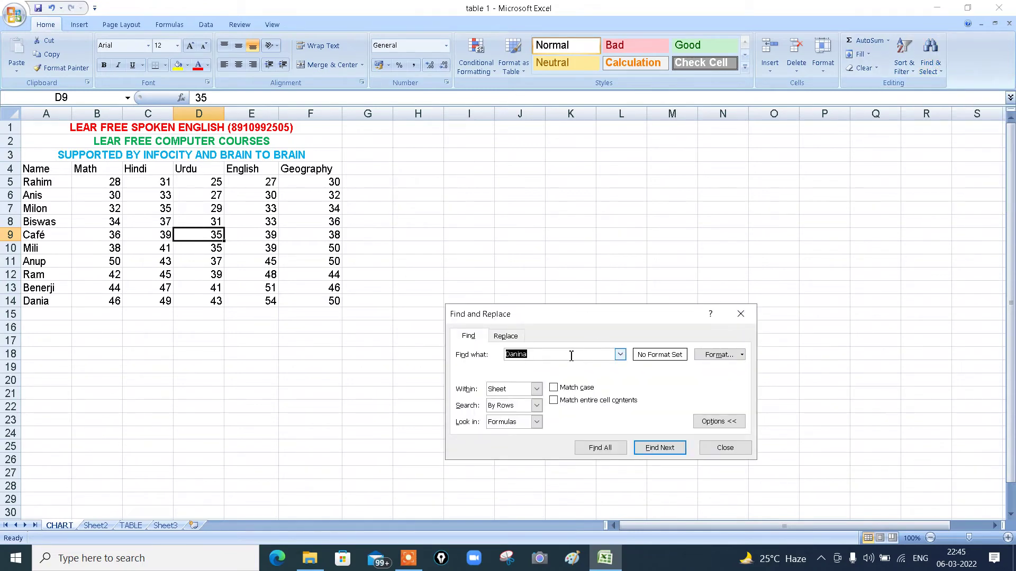
text(40)
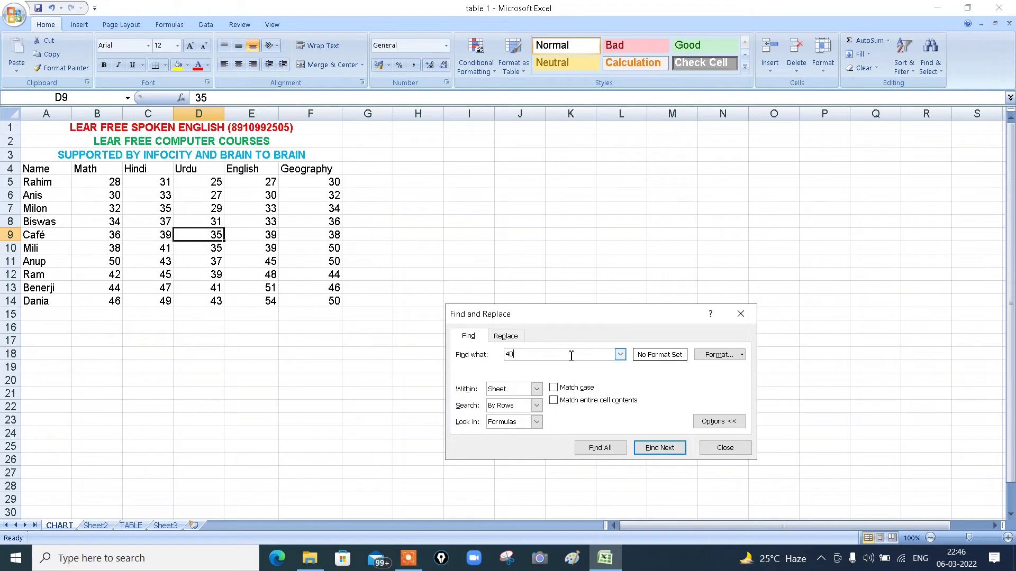
click(667, 448)
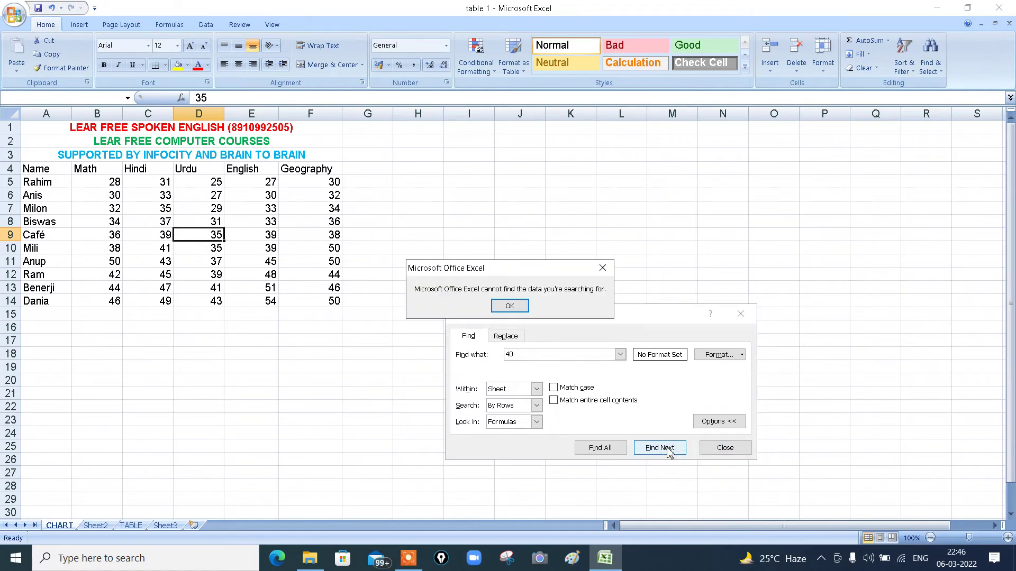
click(516, 306)
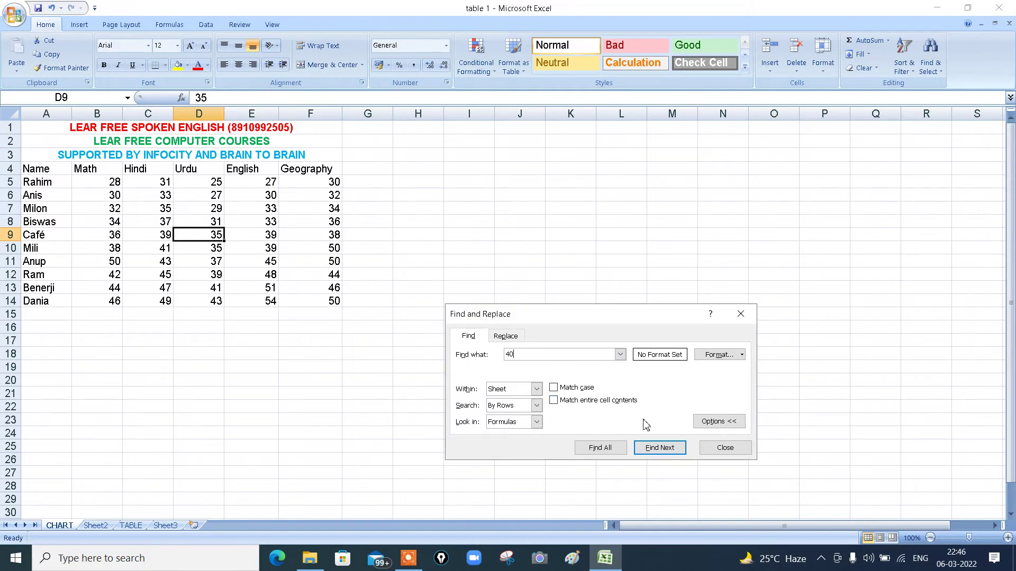
click(726, 448)
click(469, 329)
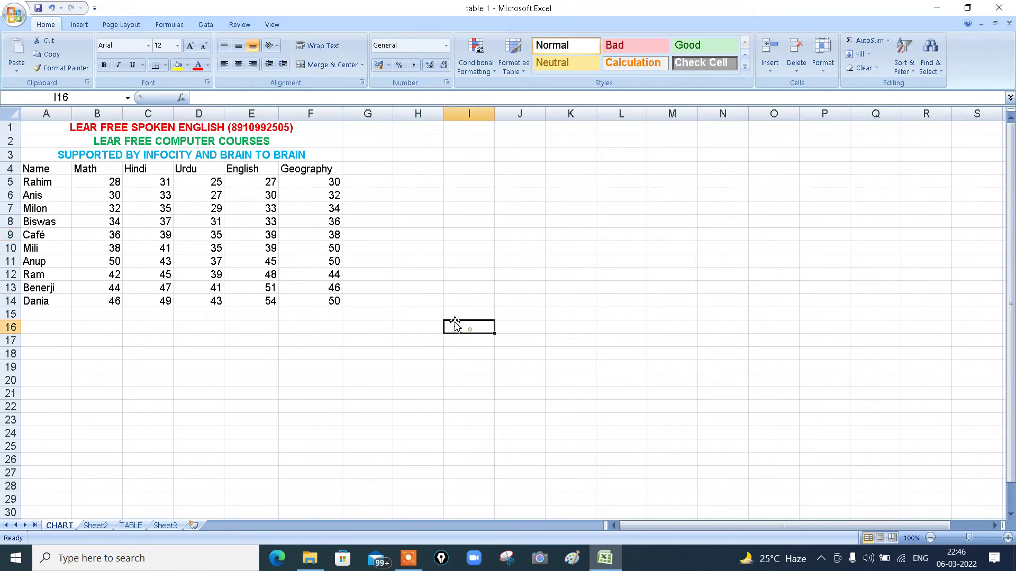
- Repeat the Find search for 40 starting from cell B6, and dismiss the search message
click(118, 196)
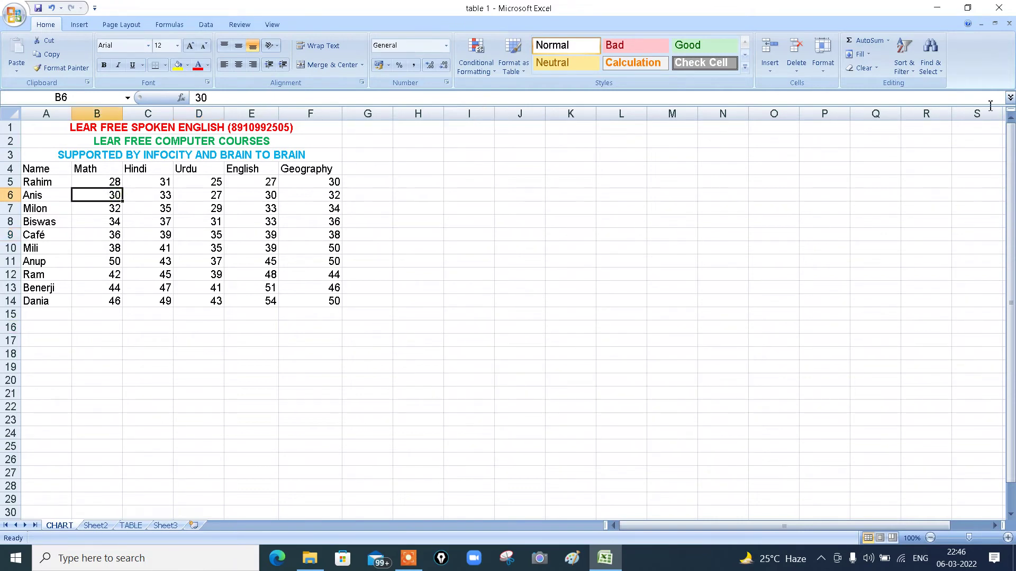
click(935, 66)
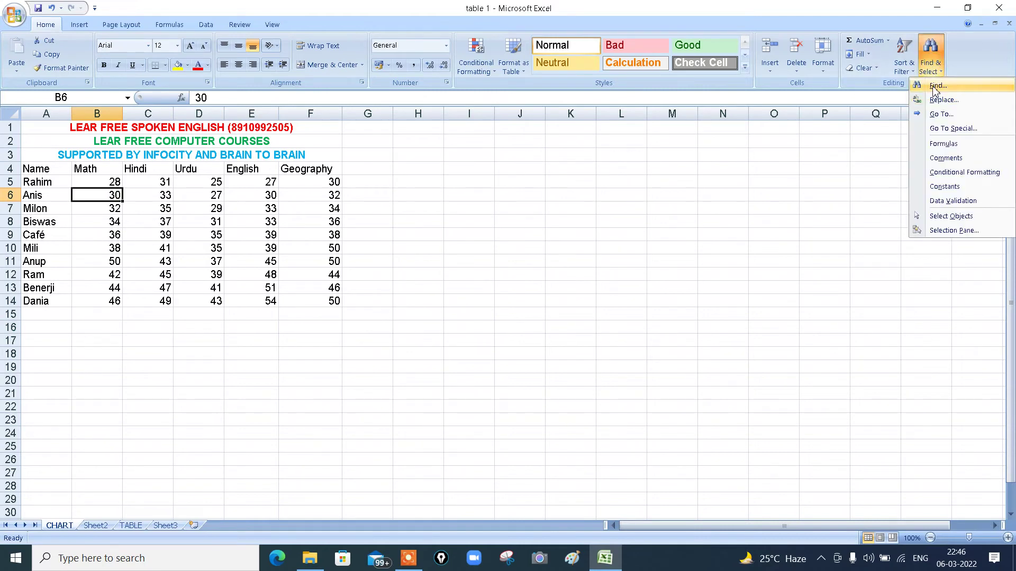
click(936, 86)
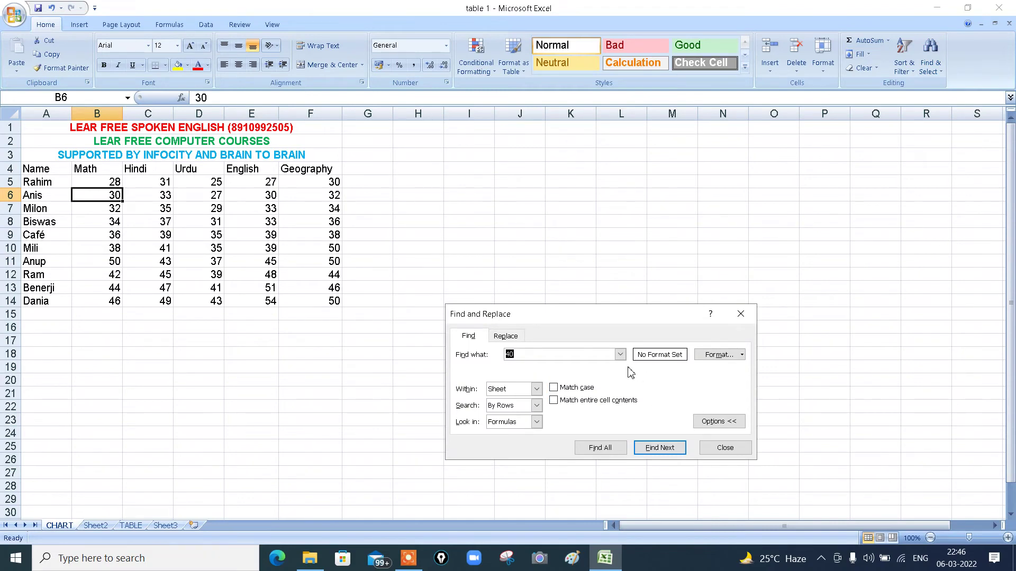
click(655, 449)
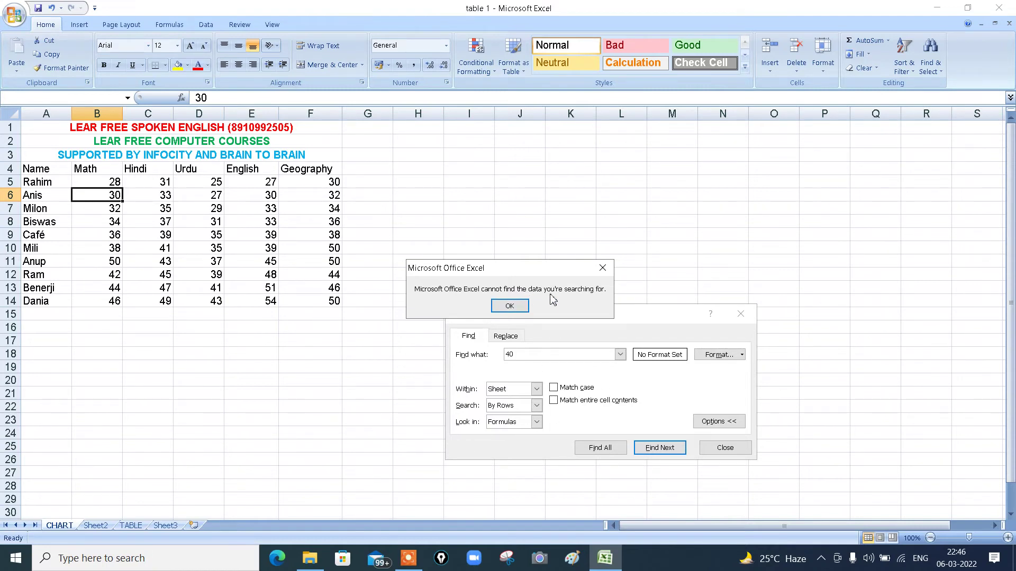
click(603, 268)
click(609, 275)
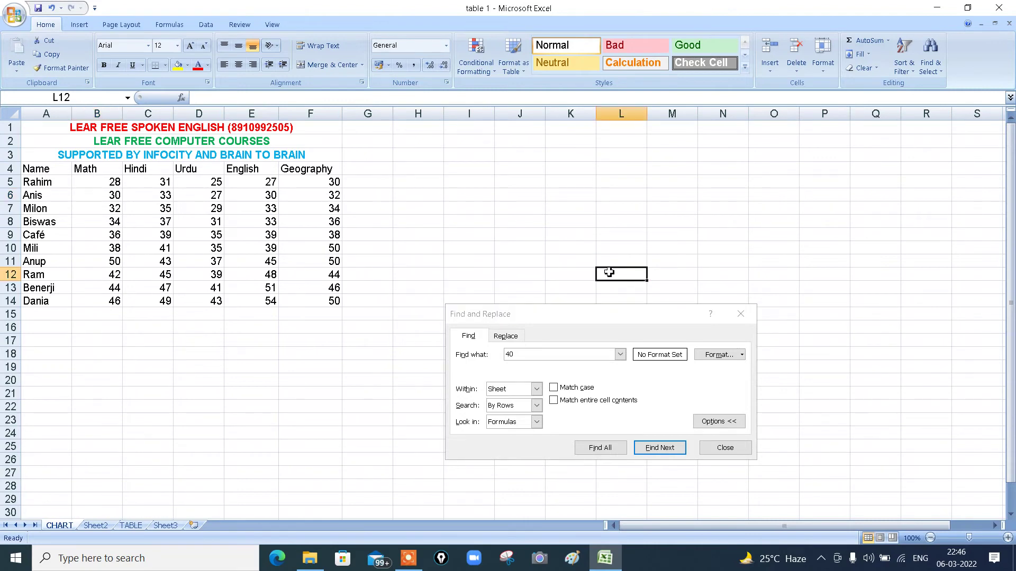
- Search the sheet for the value 50, step to the next match, and close the search dialog
click(524, 354)
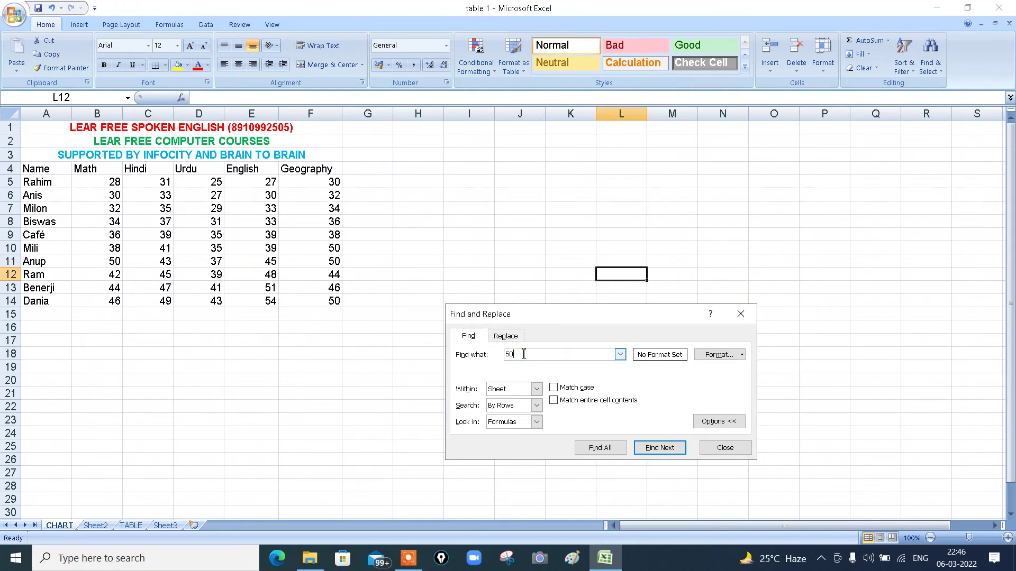
text(50)
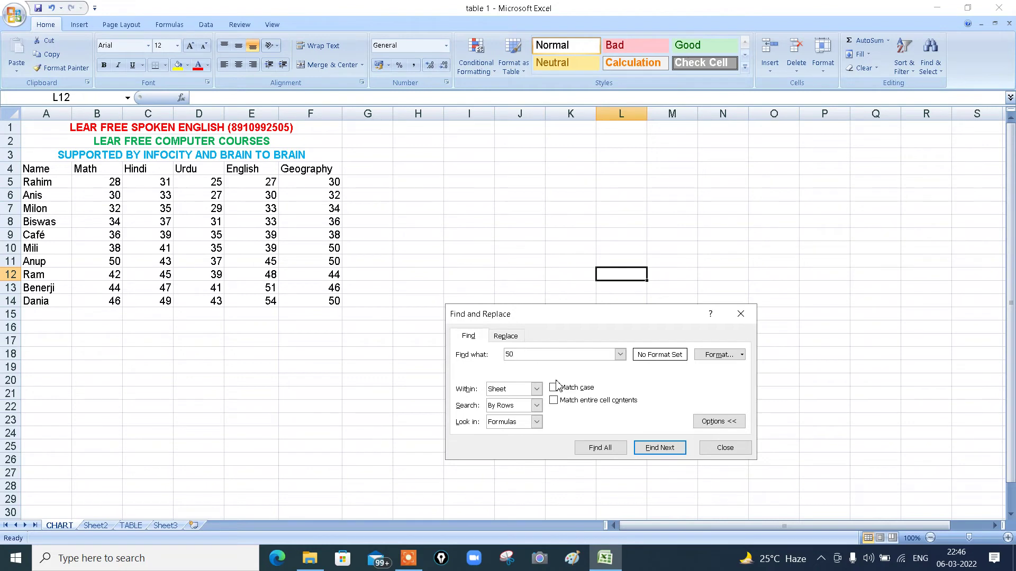
click(649, 453)
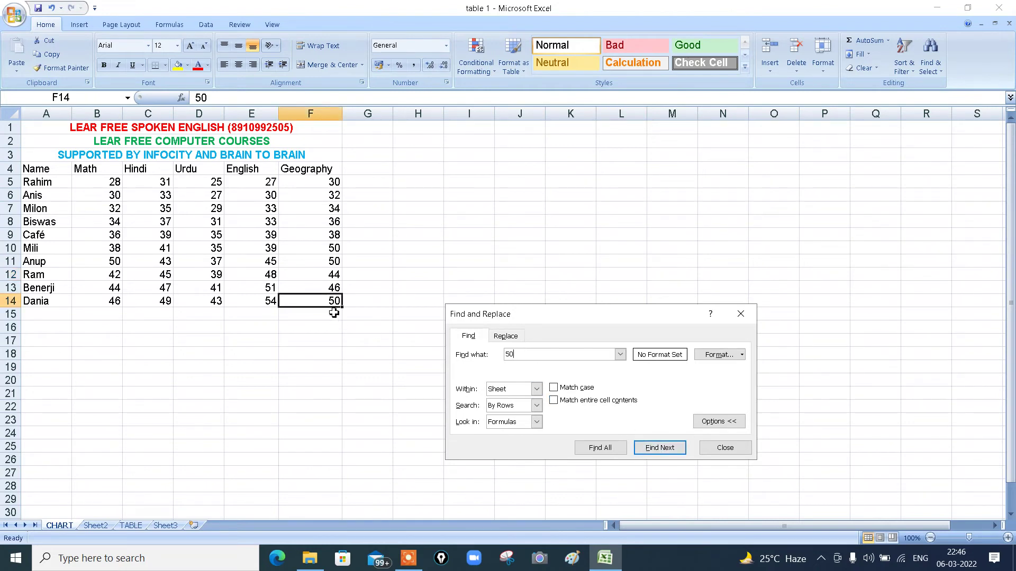
click(656, 448)
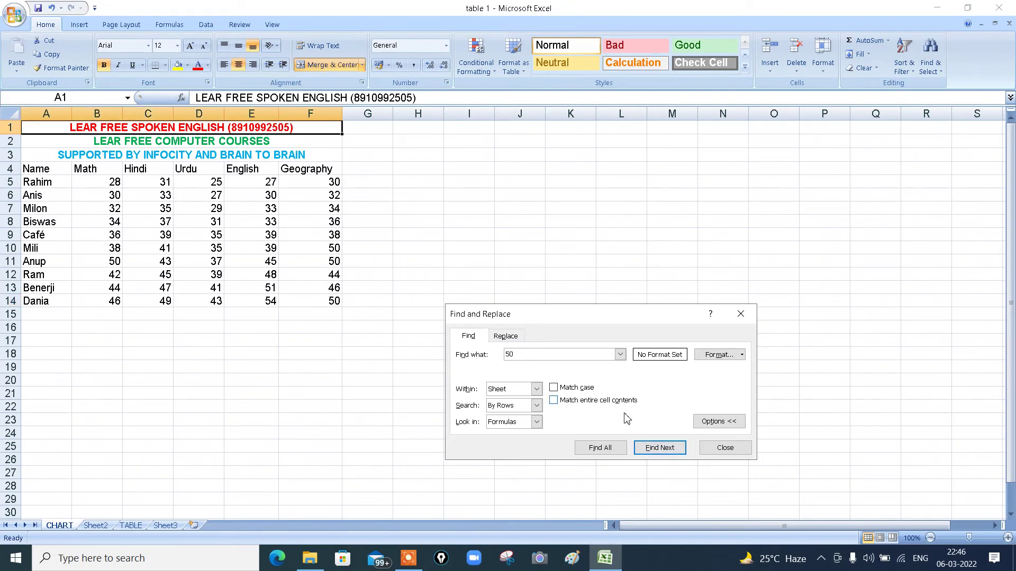
click(715, 448)
click(249, 368)
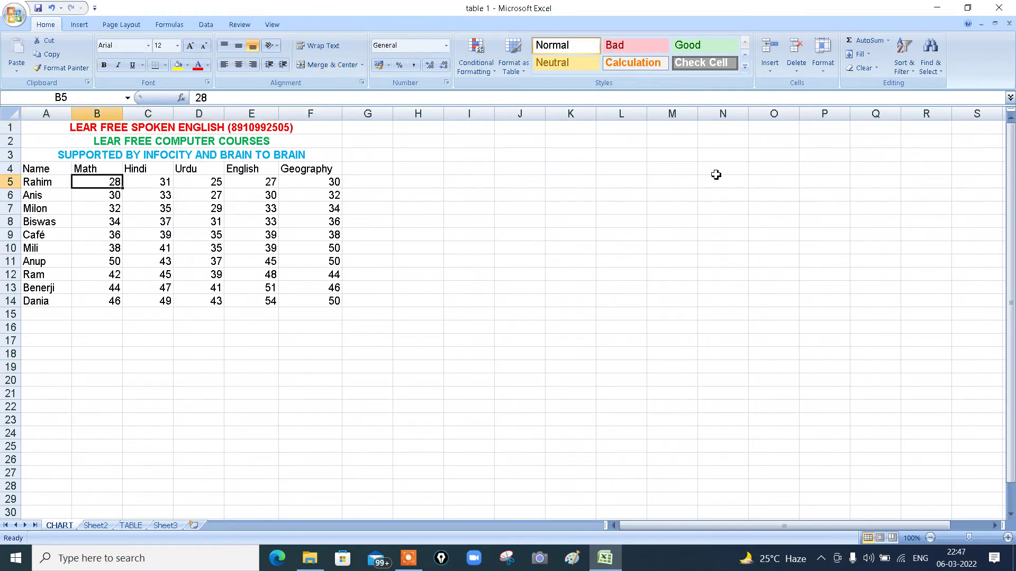
- Search the sheet for the value 33 with Find, step through its matches, and close the search dialog
click(935, 73)
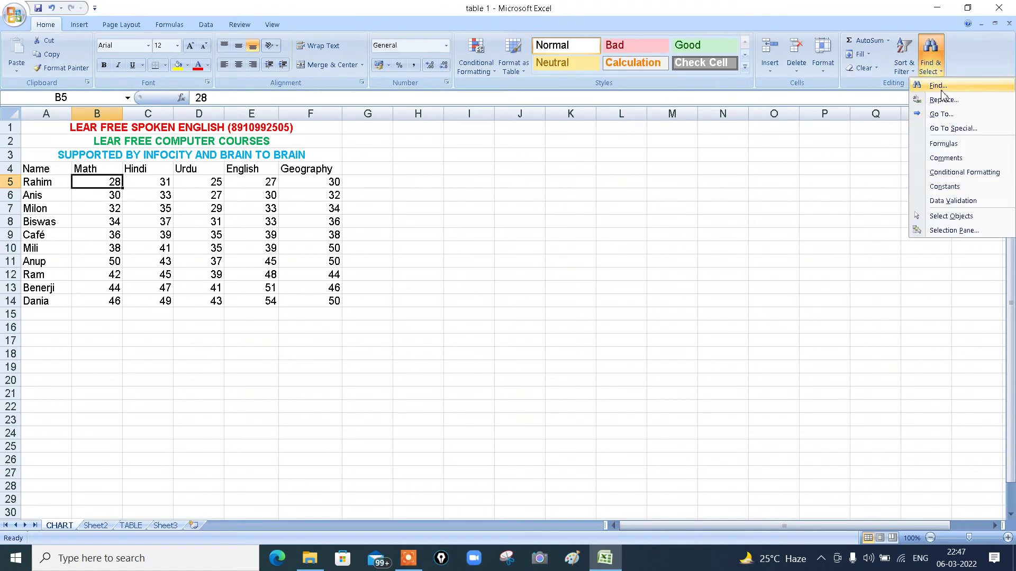
click(937, 86)
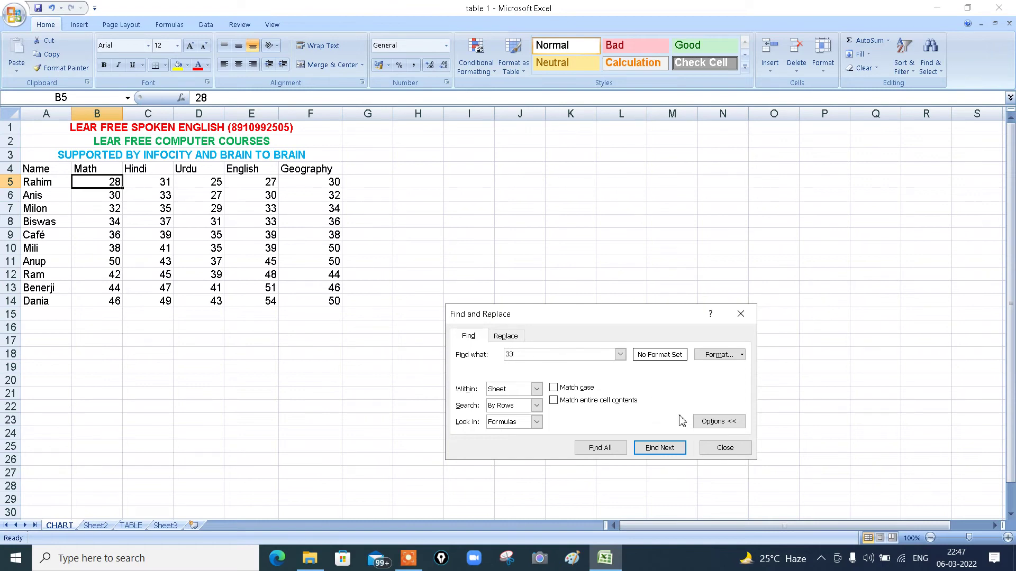
click(659, 448)
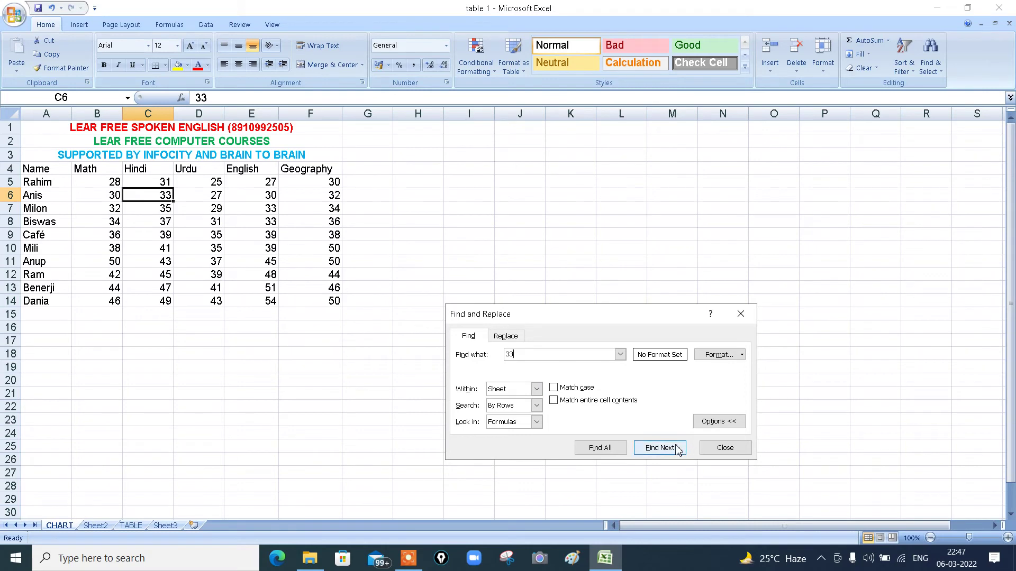
click(677, 450)
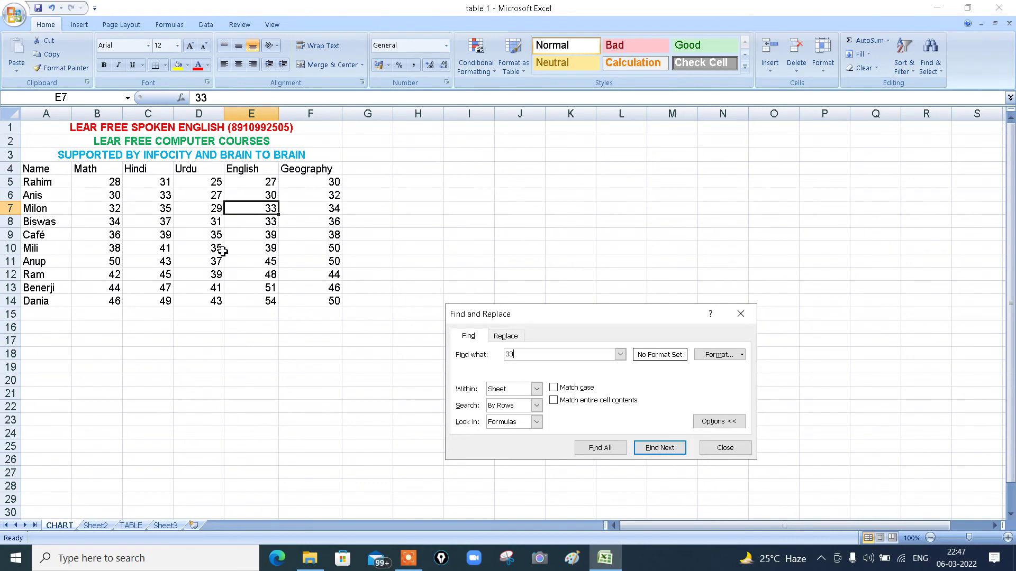
click(660, 448)
click(660, 449)
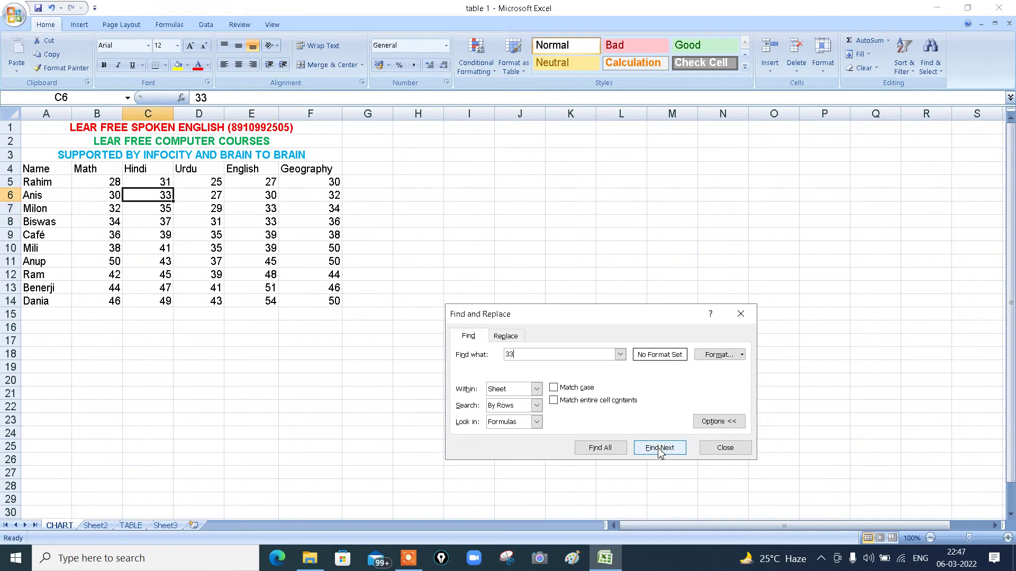
click(725, 448)
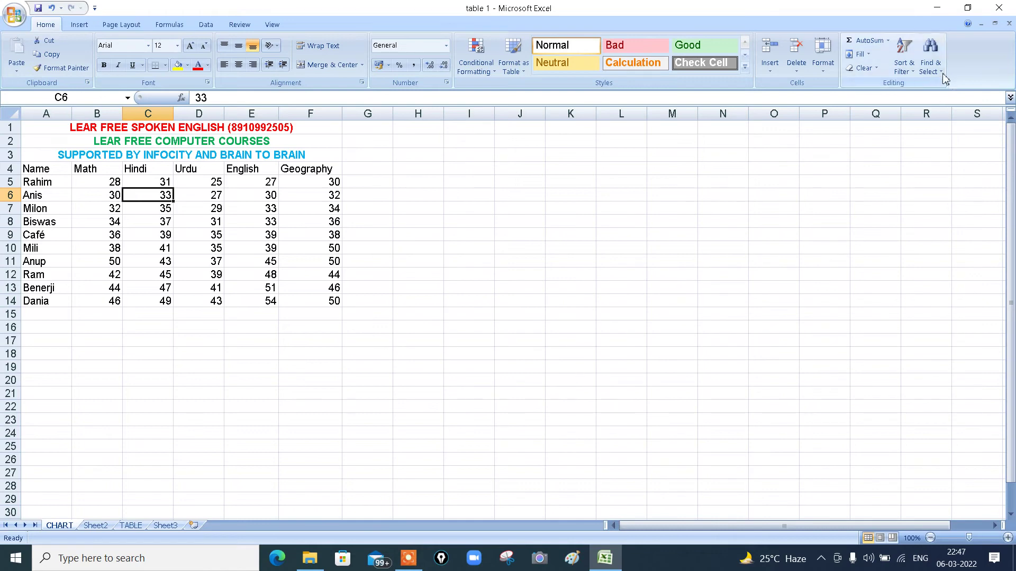
click(336, 354)
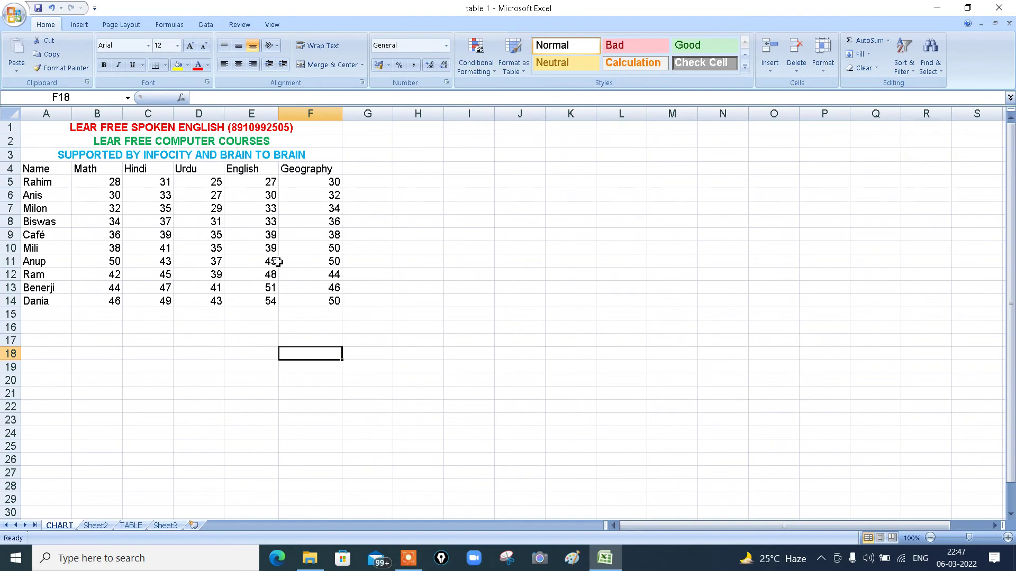
- Find the value 33 from cell B5 and replace the match in cell C6 with 40
click(116, 183)
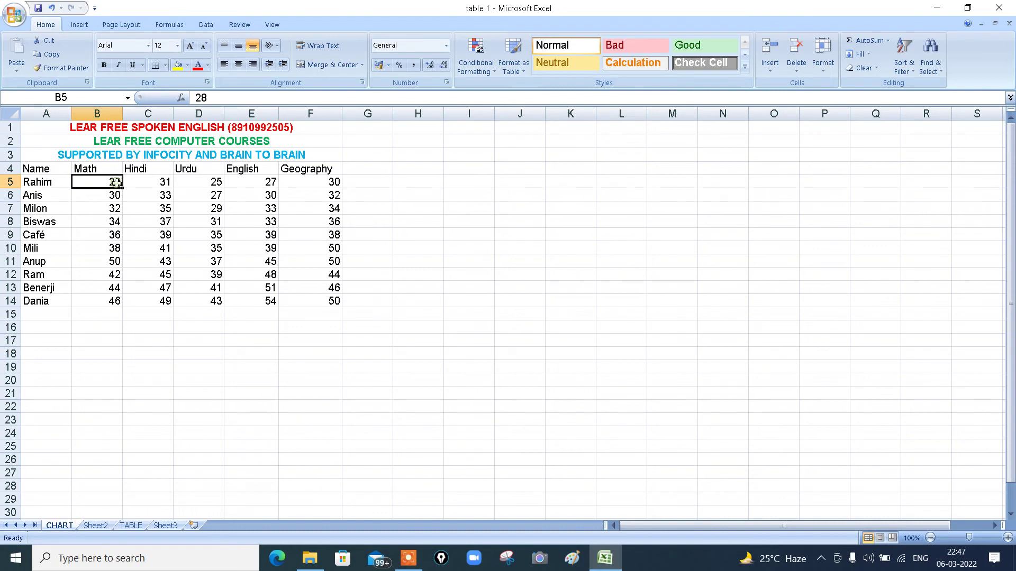
click(935, 74)
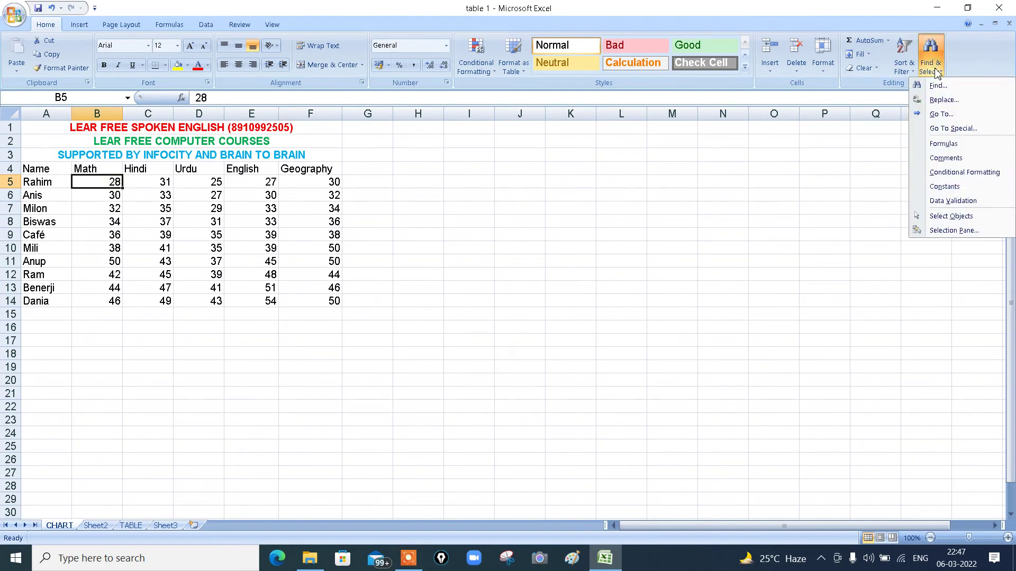
click(944, 100)
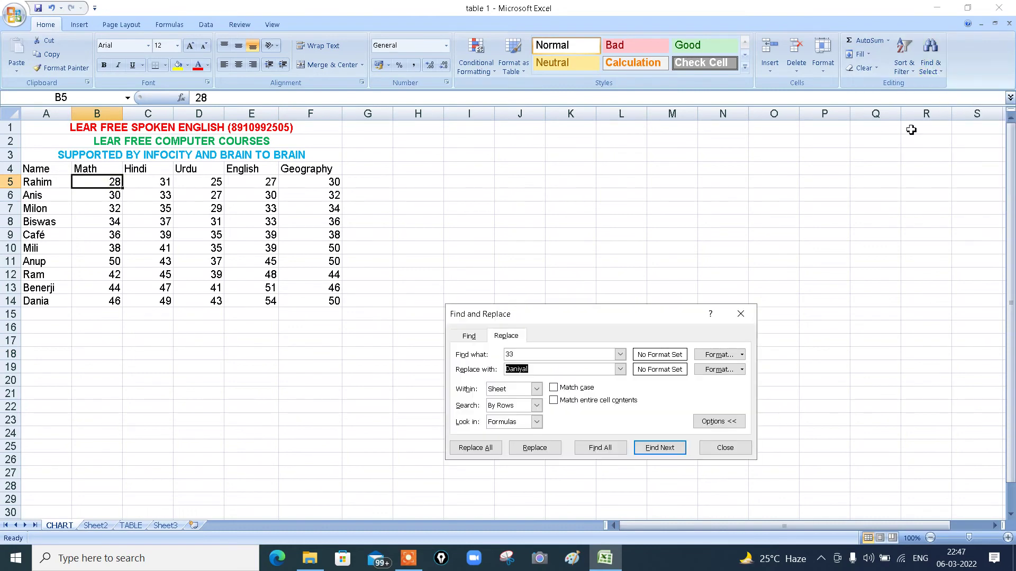
click(545, 370)
click(655, 449)
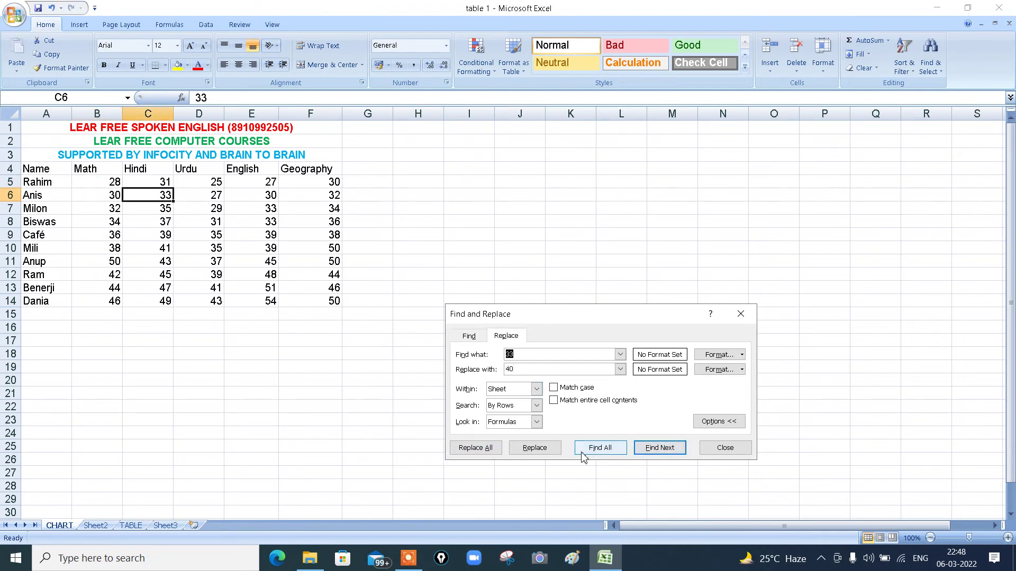
click(537, 449)
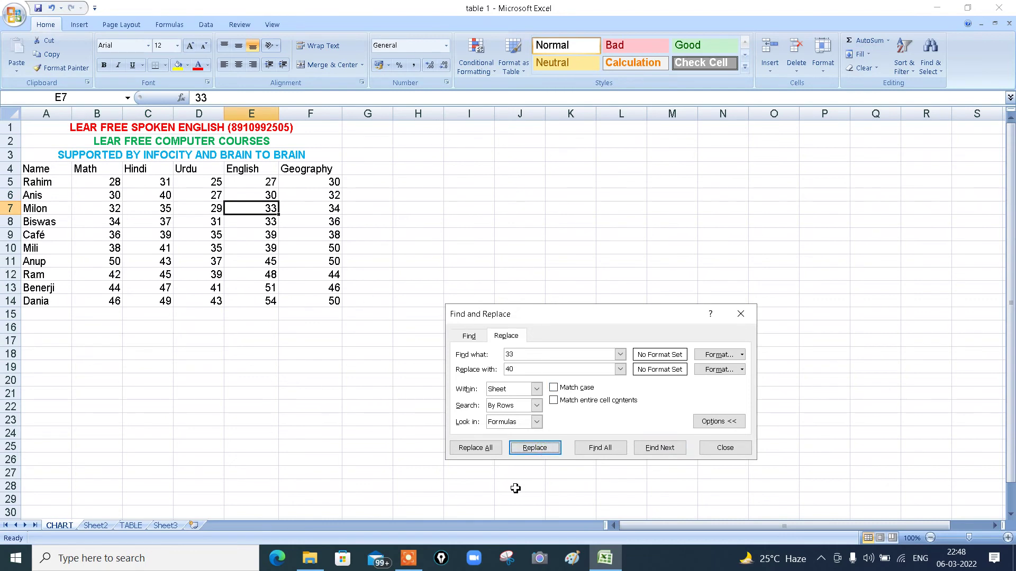
- Replace all remaining occurrences of 33 in the sheet with 40, and close the Find and Replace dialog
click(468, 449)
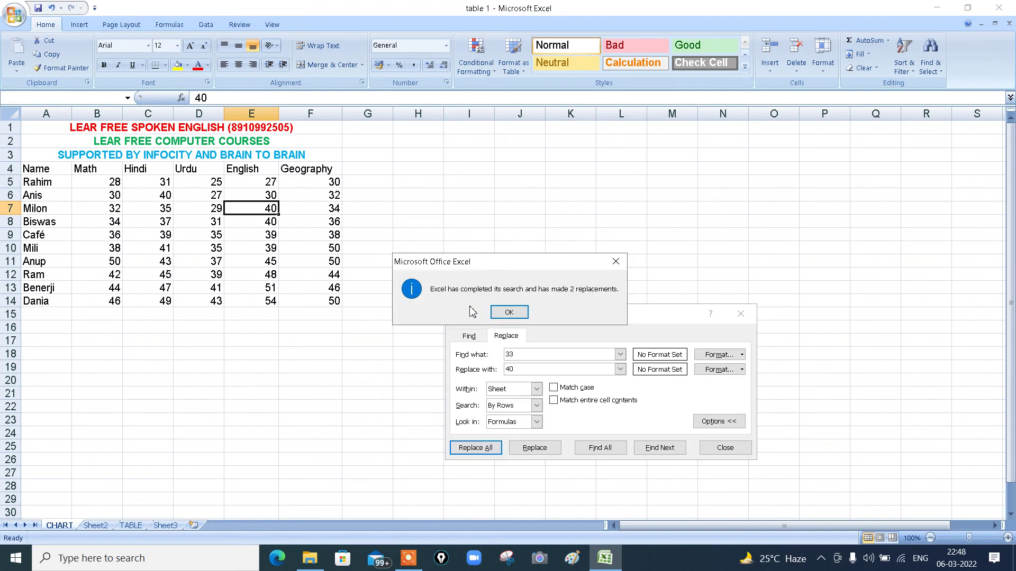
click(505, 313)
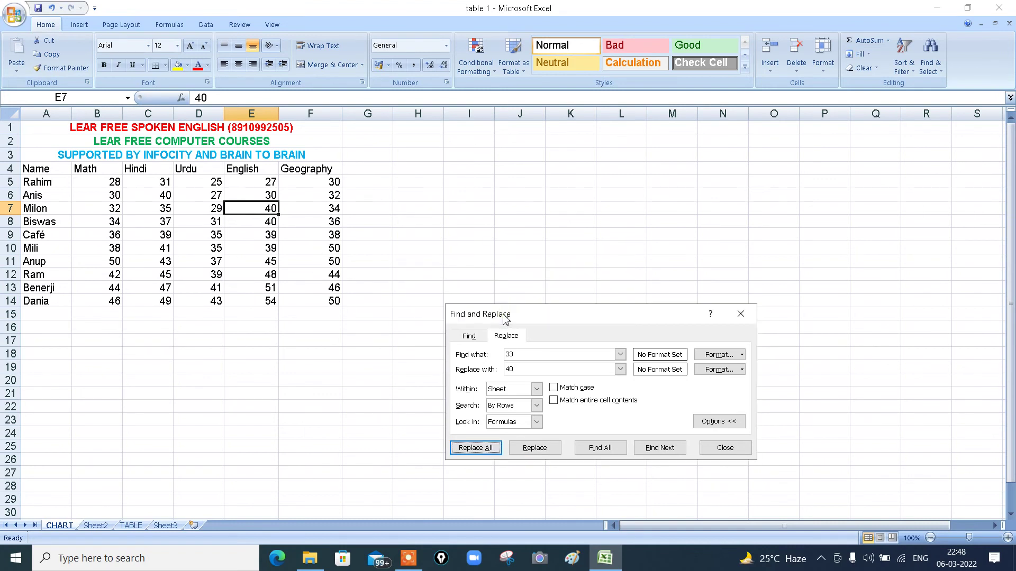
click(724, 449)
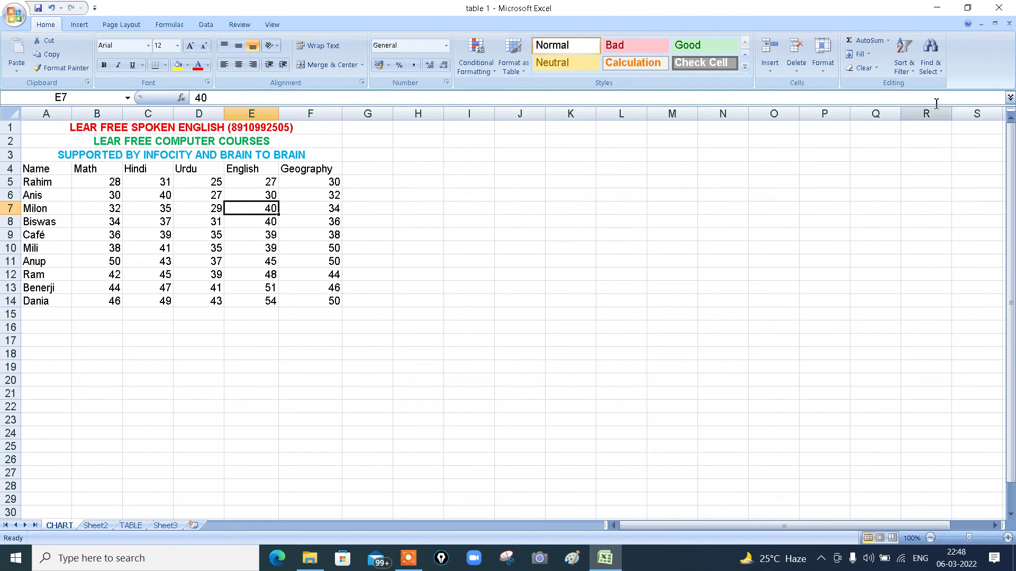
- Jump to cell D9 in the Urdu column with the Go To command
click(942, 73)
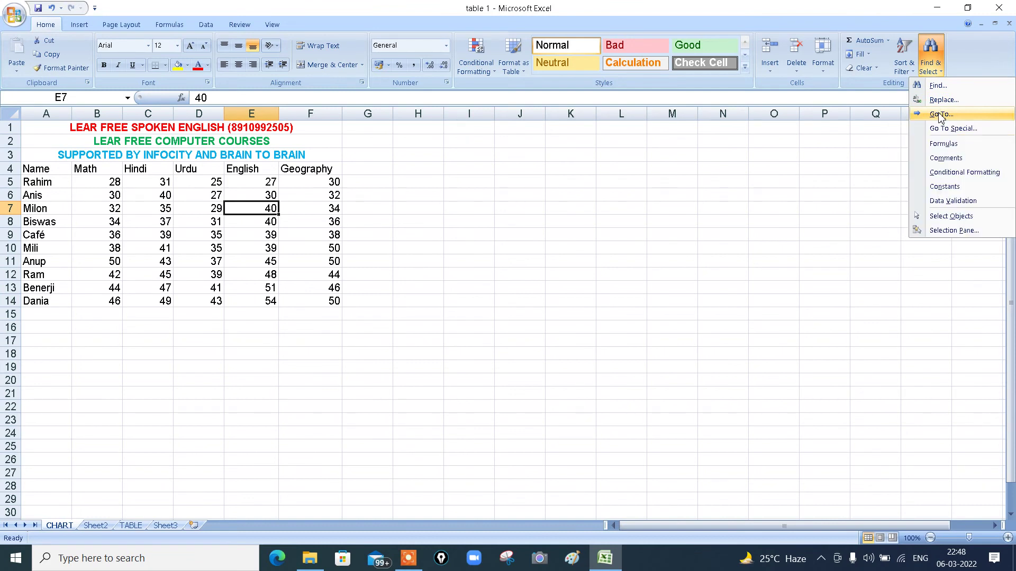
click(442, 290)
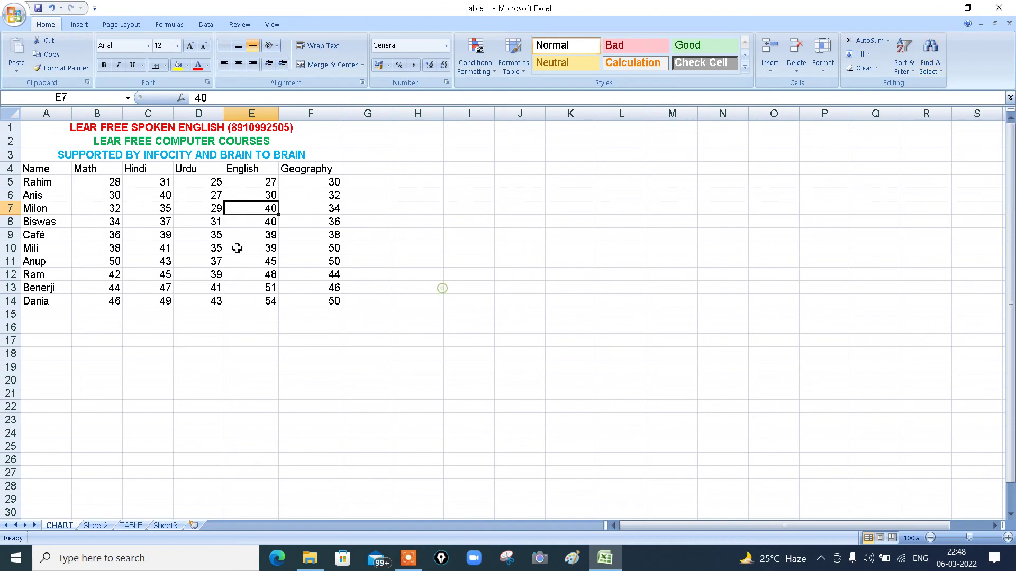
click(217, 239)
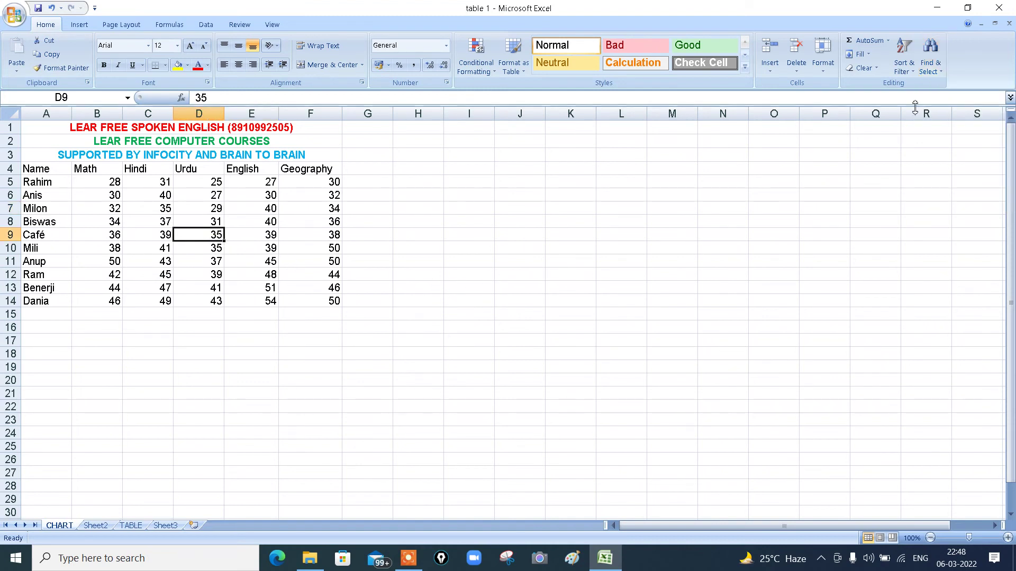
click(931, 69)
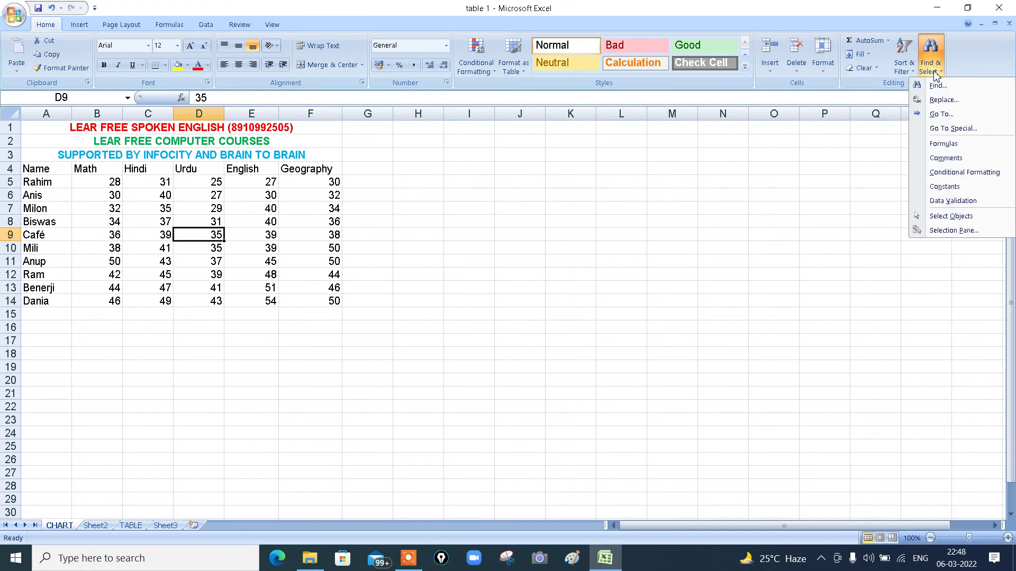
click(942, 114)
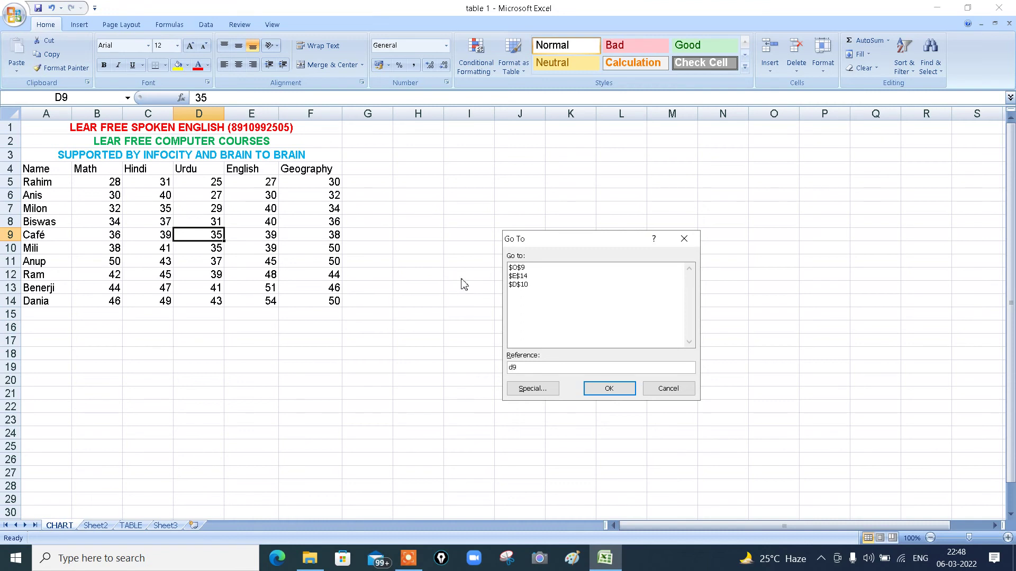
click(613, 392)
- Jump to cell D13 in the Urdu column with the Go To command
click(218, 292)
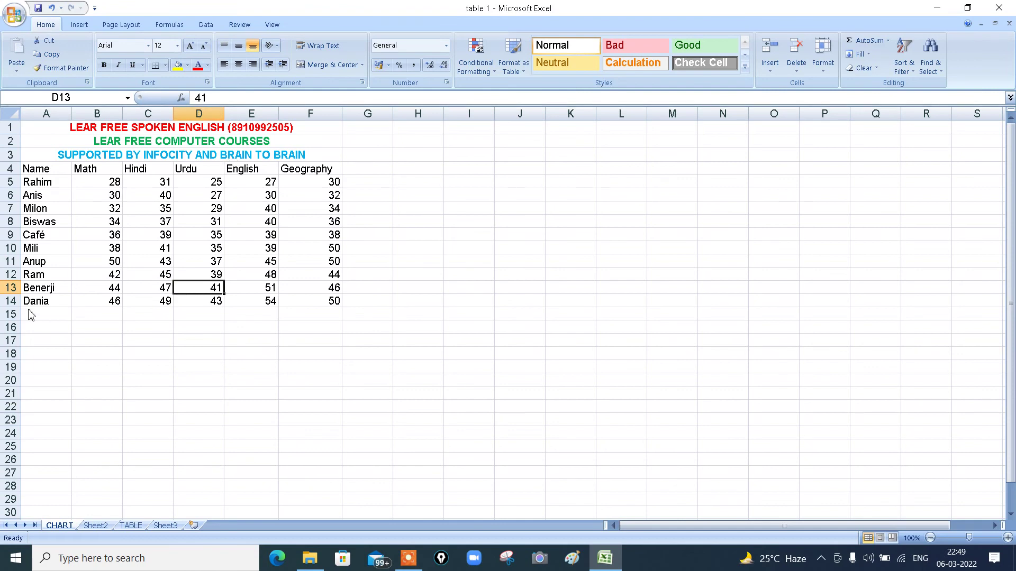
click(931, 72)
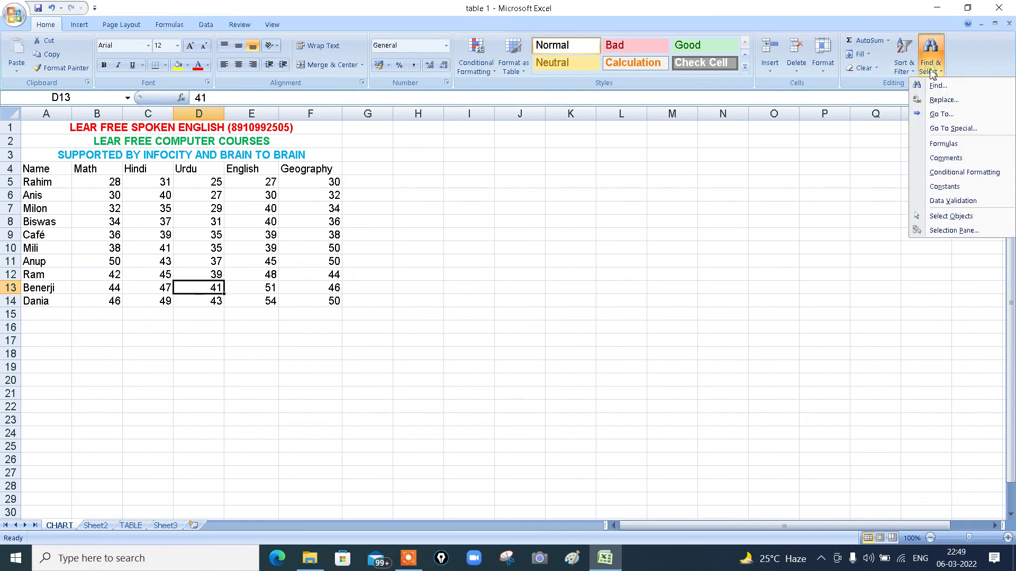
click(945, 115)
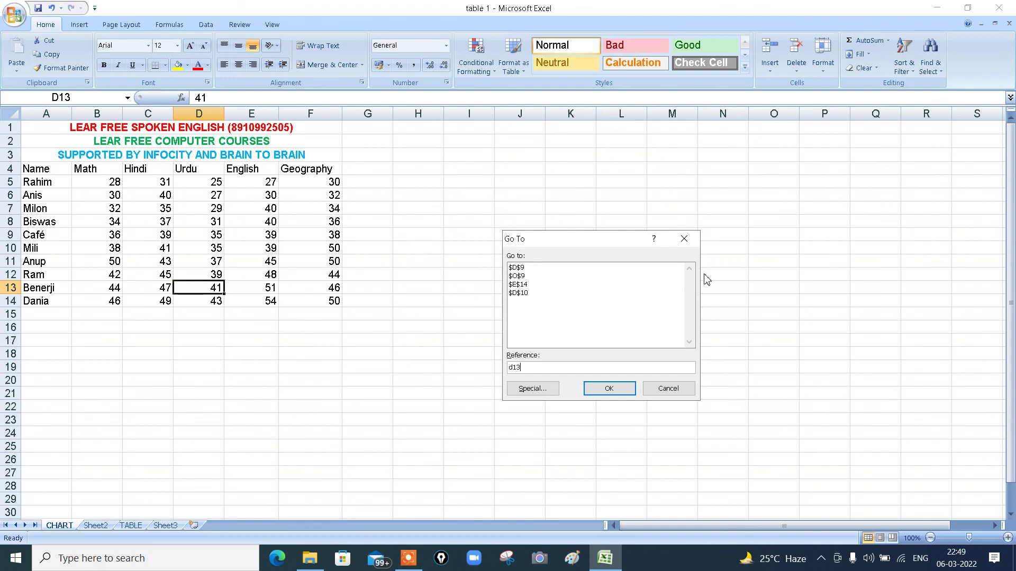
click(610, 389)
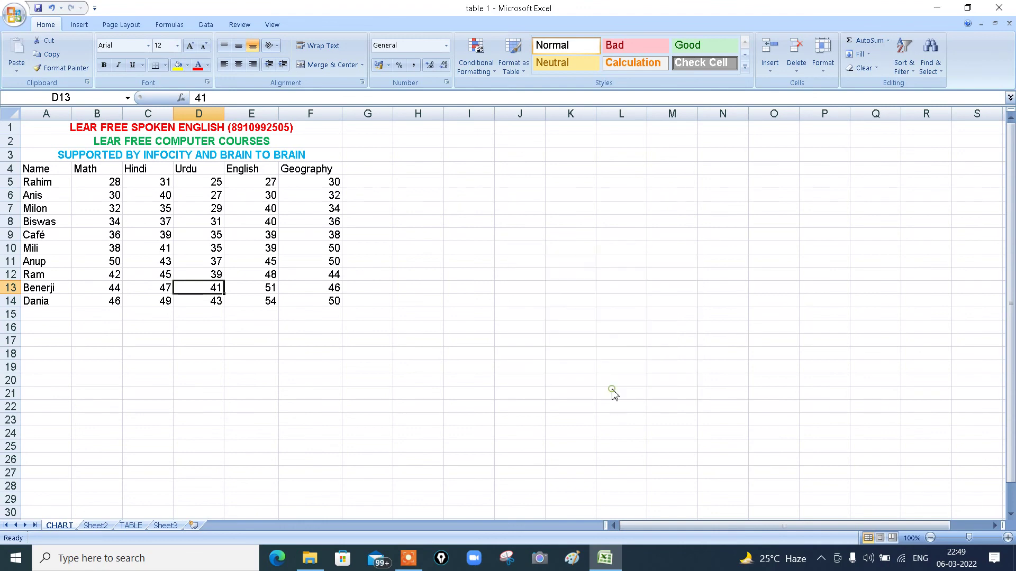
drag(333, 322, 323, 271)
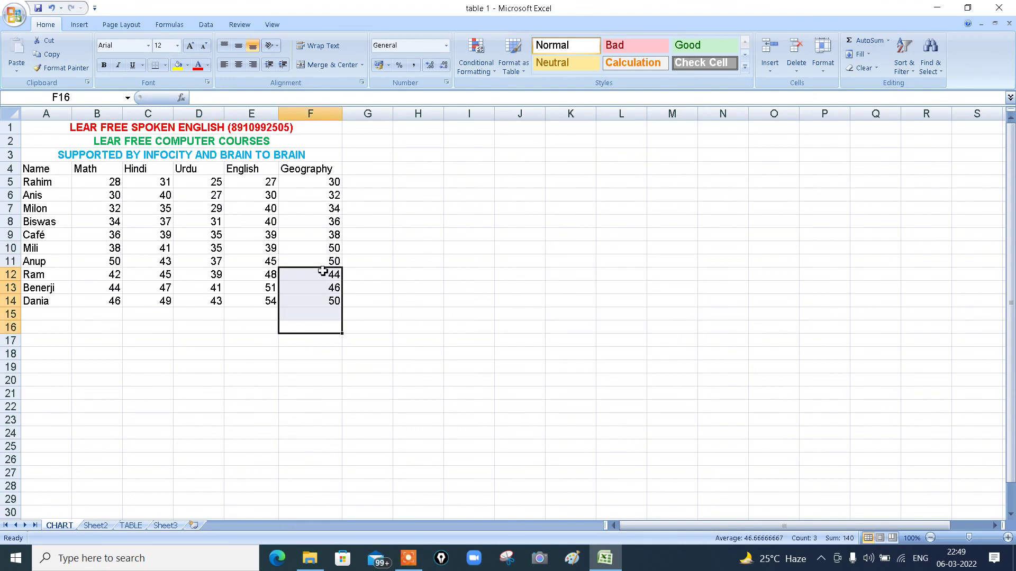
- Select empty cell O6, and return to cell D9 by reusing its earlier reference in the Go To command
click(323, 272)
click(317, 183)
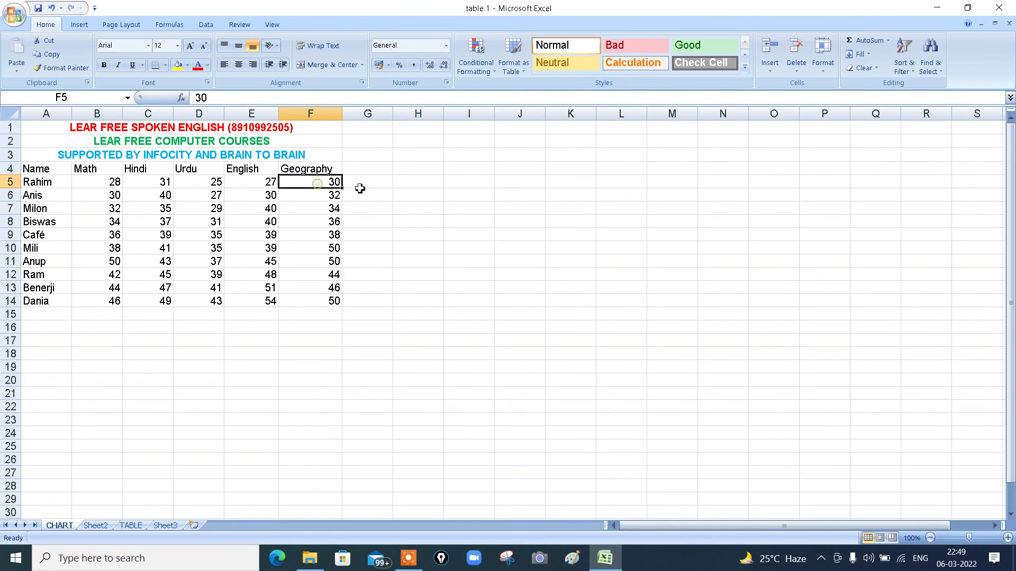
click(766, 197)
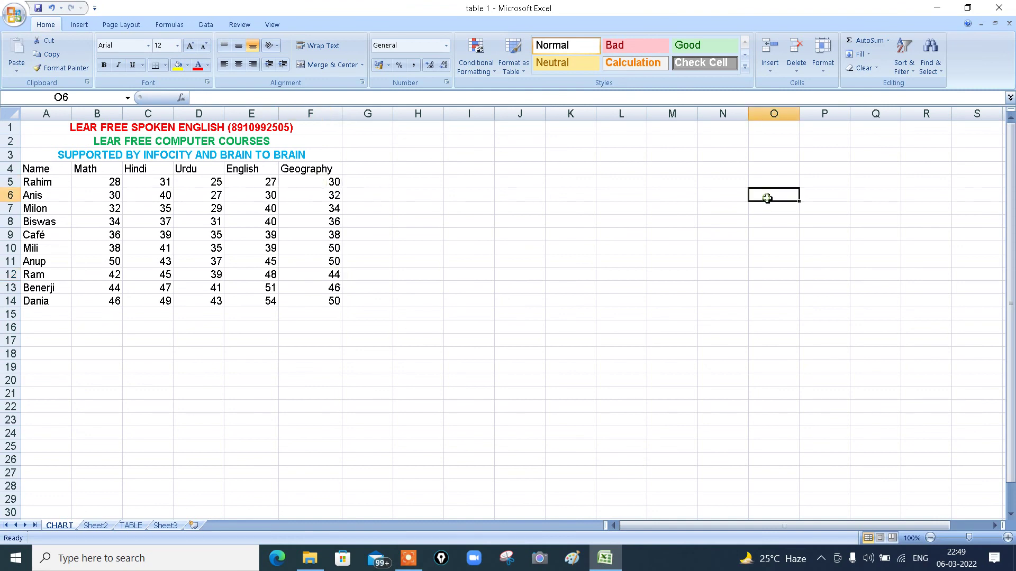
click(940, 75)
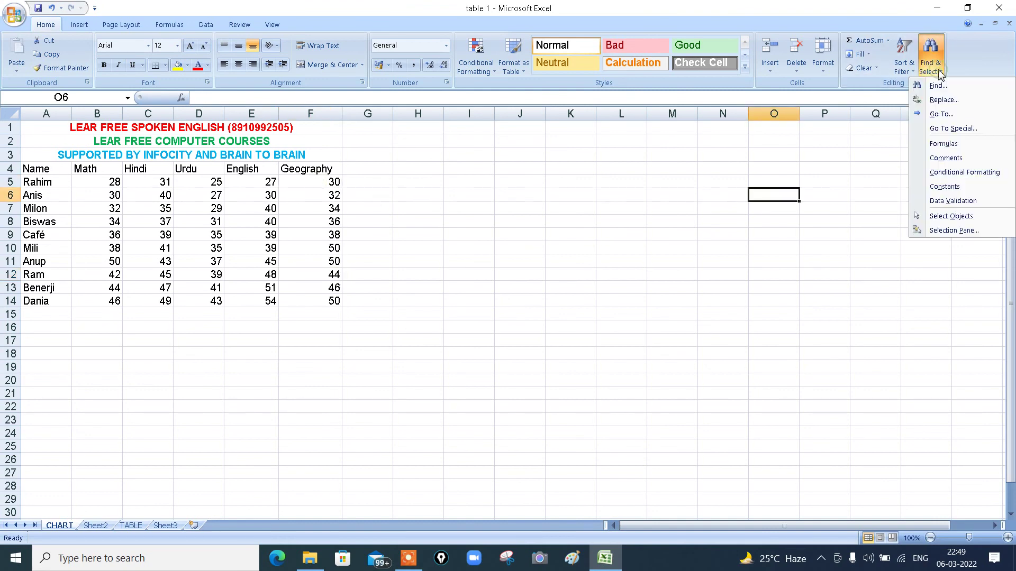
click(940, 115)
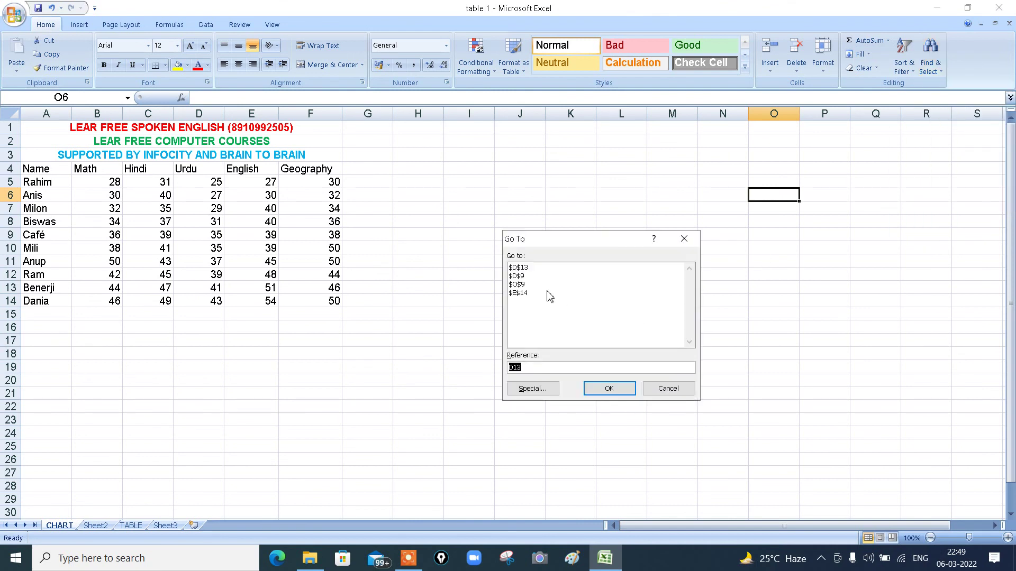
click(520, 276)
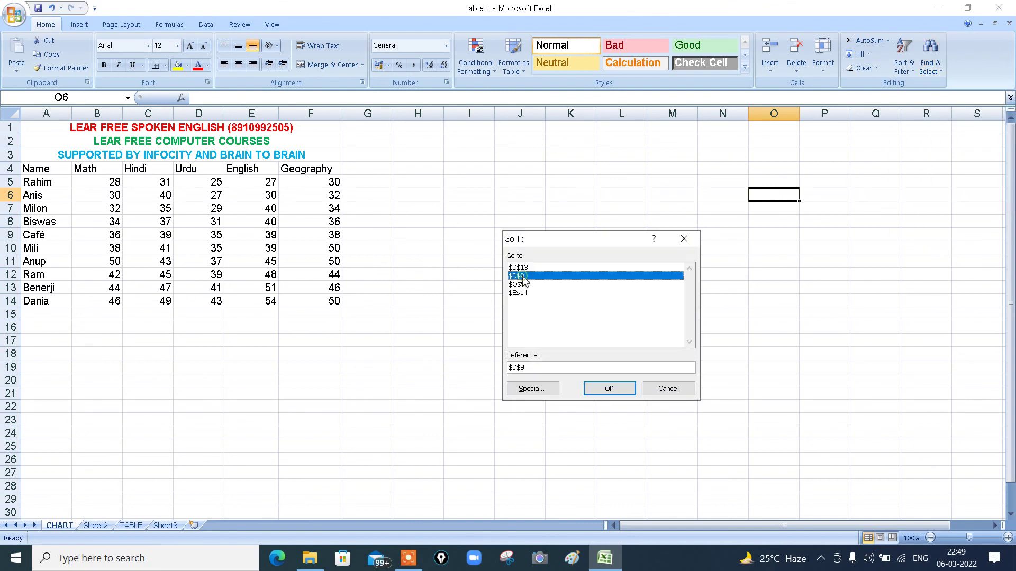
click(607, 389)
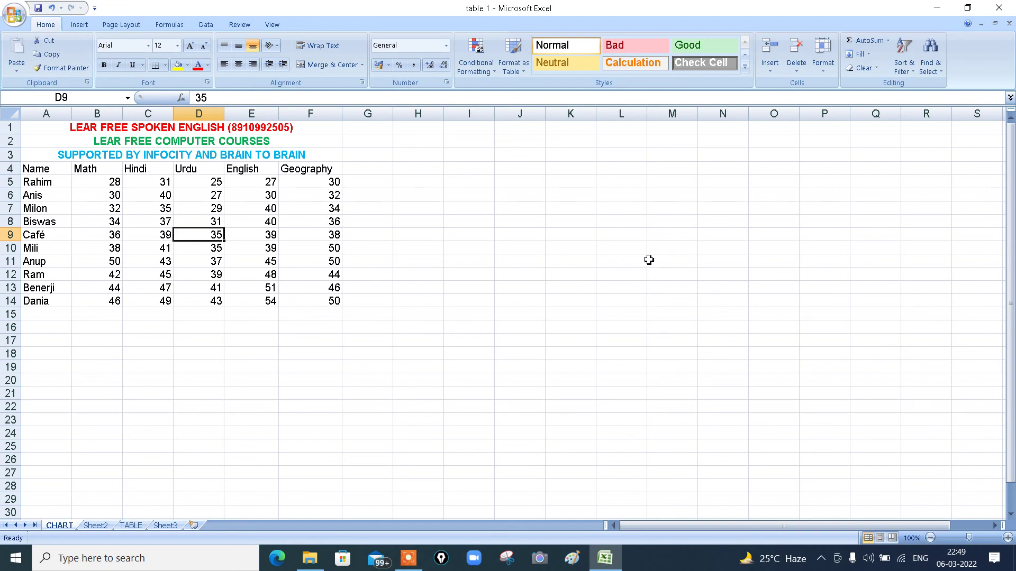
click(937, 73)
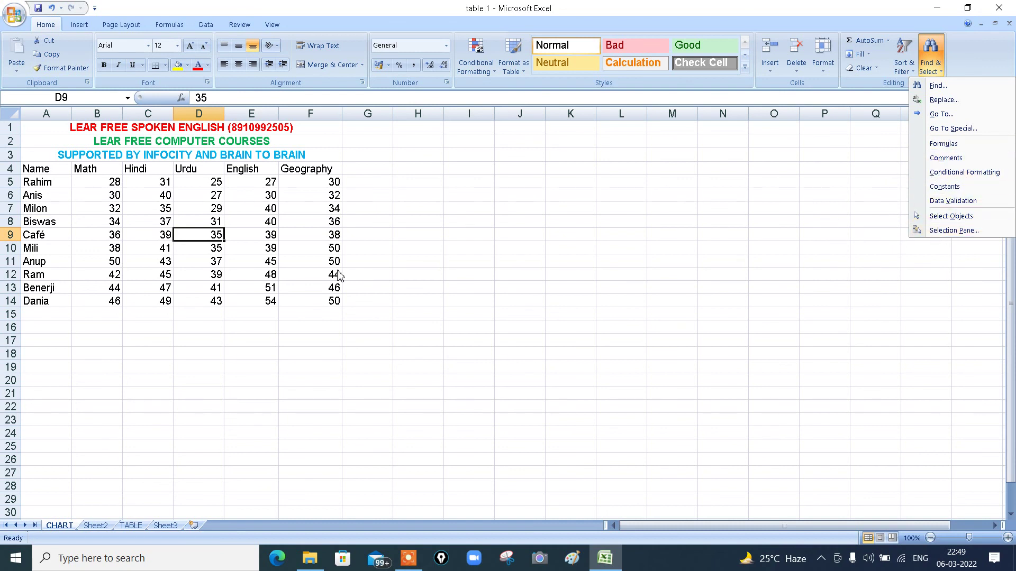
click(271, 233)
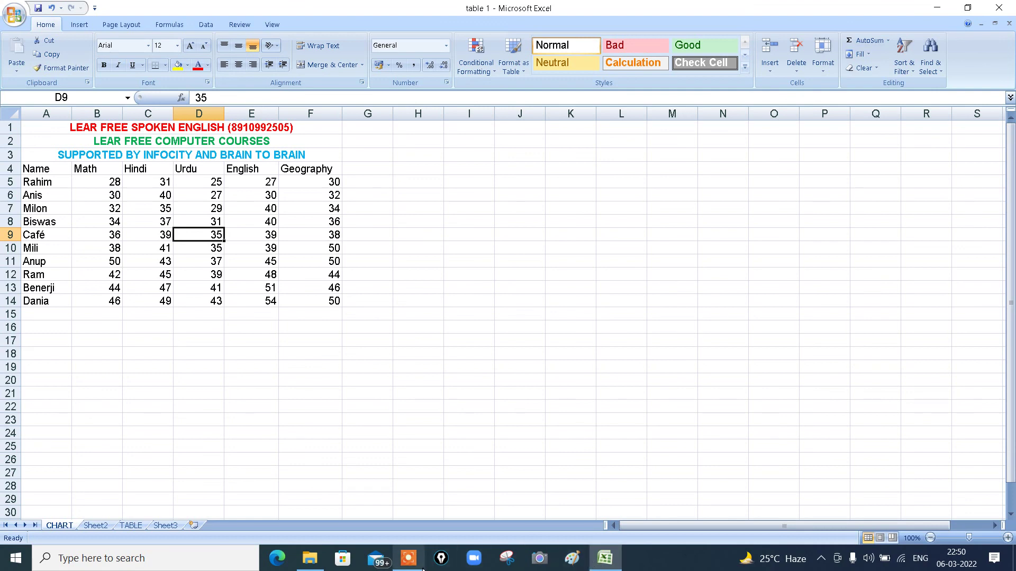
click(413, 561)
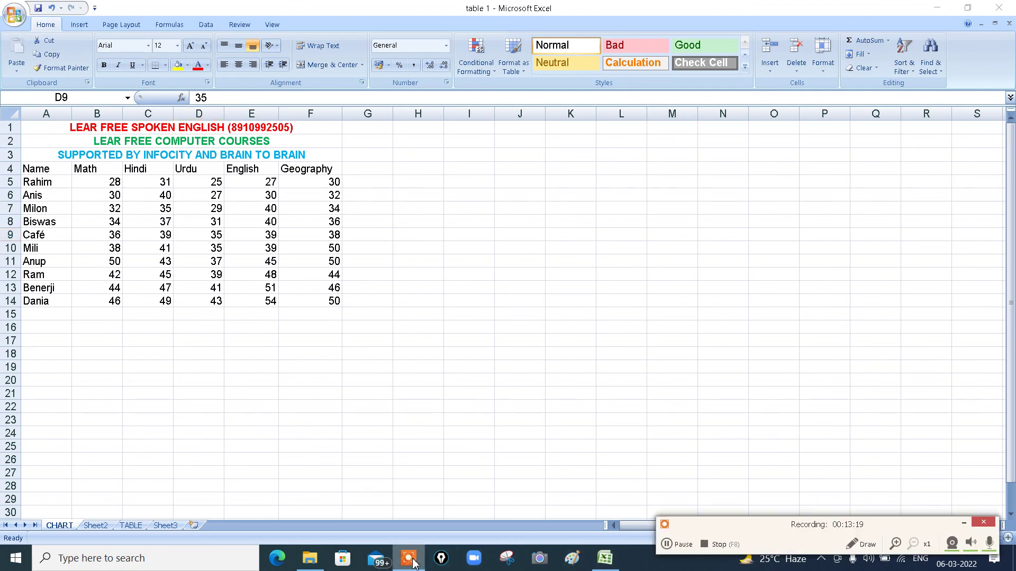